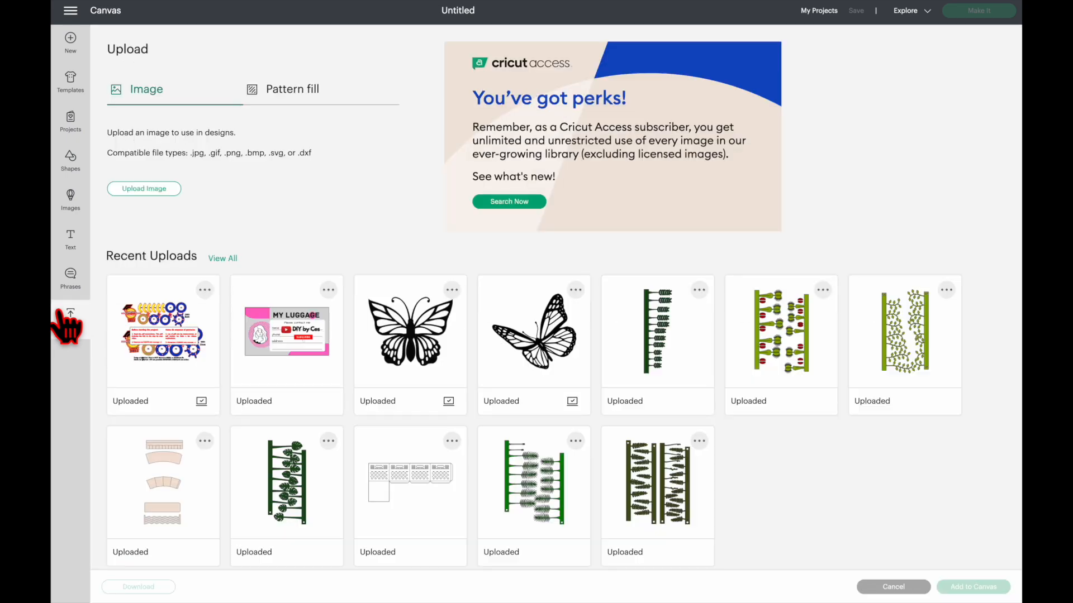
- Upload the PencilBox14cm SVG file from the SVG folder inside PencilBox on the Desktop, keeping its image name
left_click(165, 192)
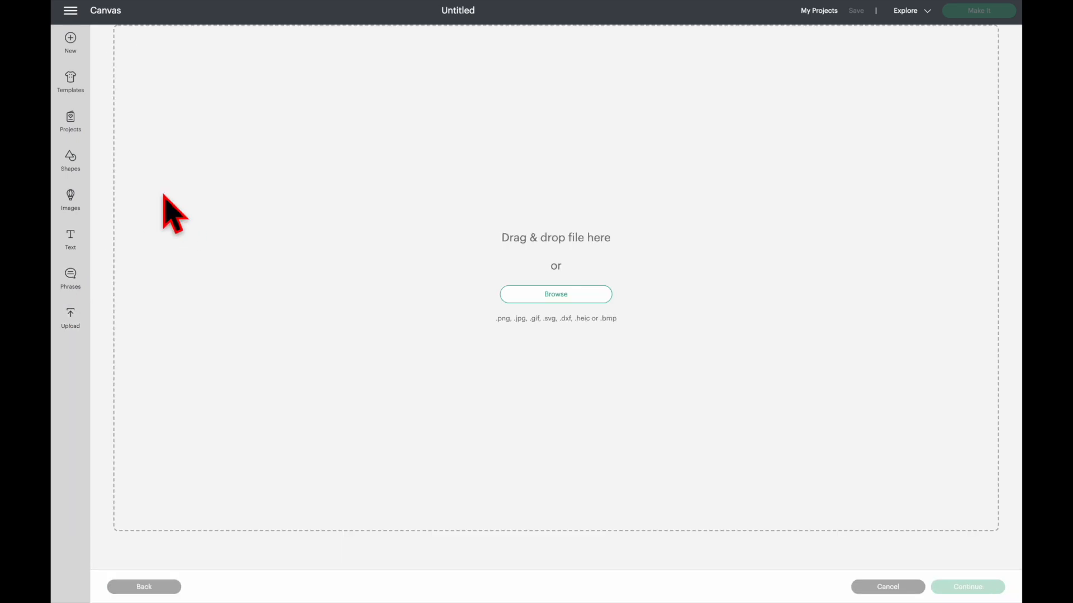
left_click(552, 294)
scroll(535, 364, "down", 2)
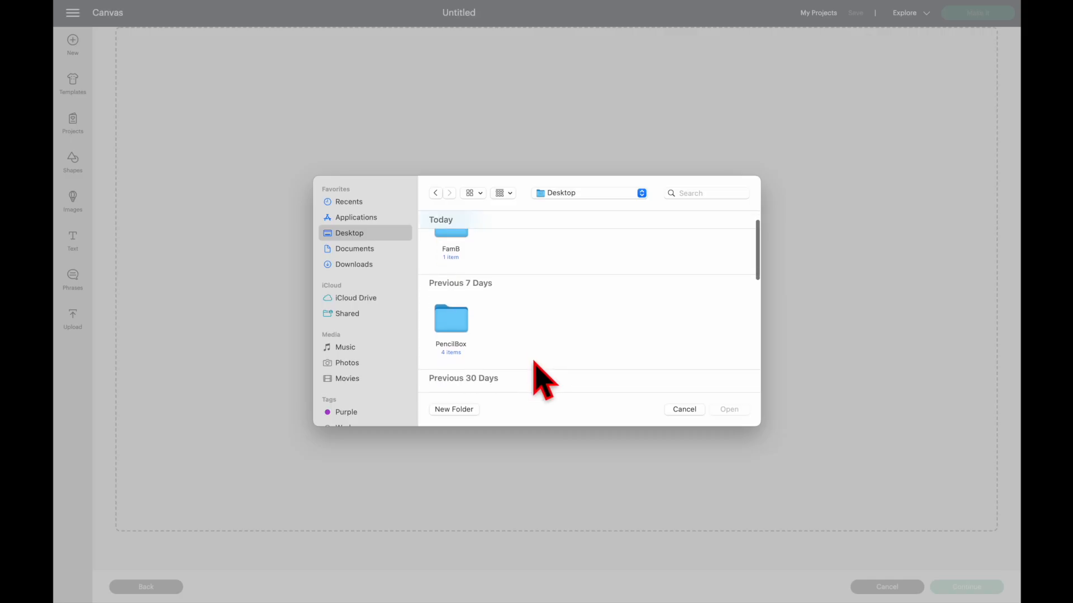
double_click(459, 332)
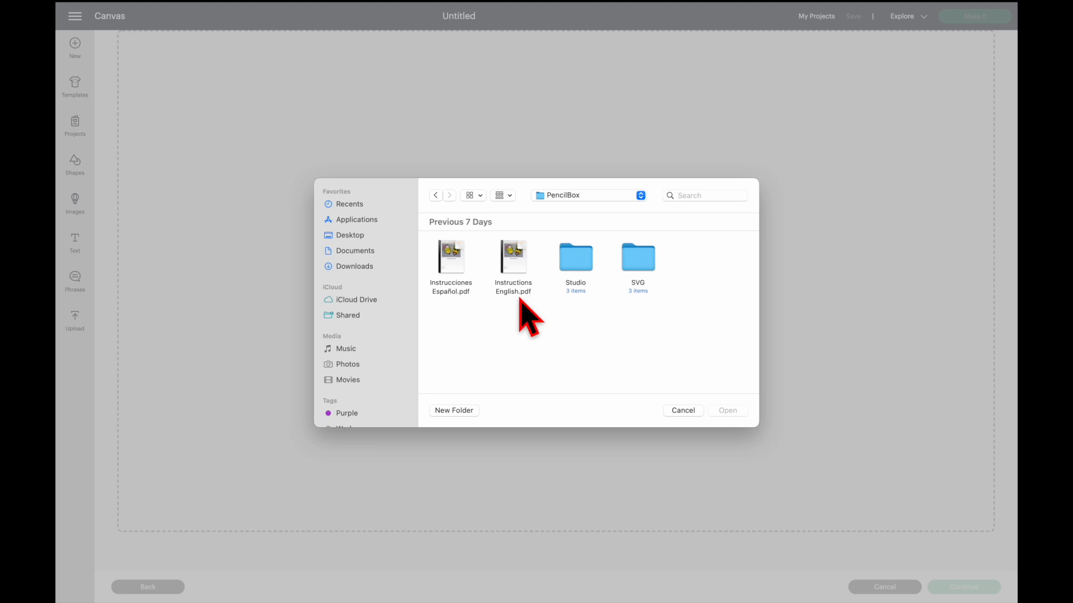
double_click(646, 271)
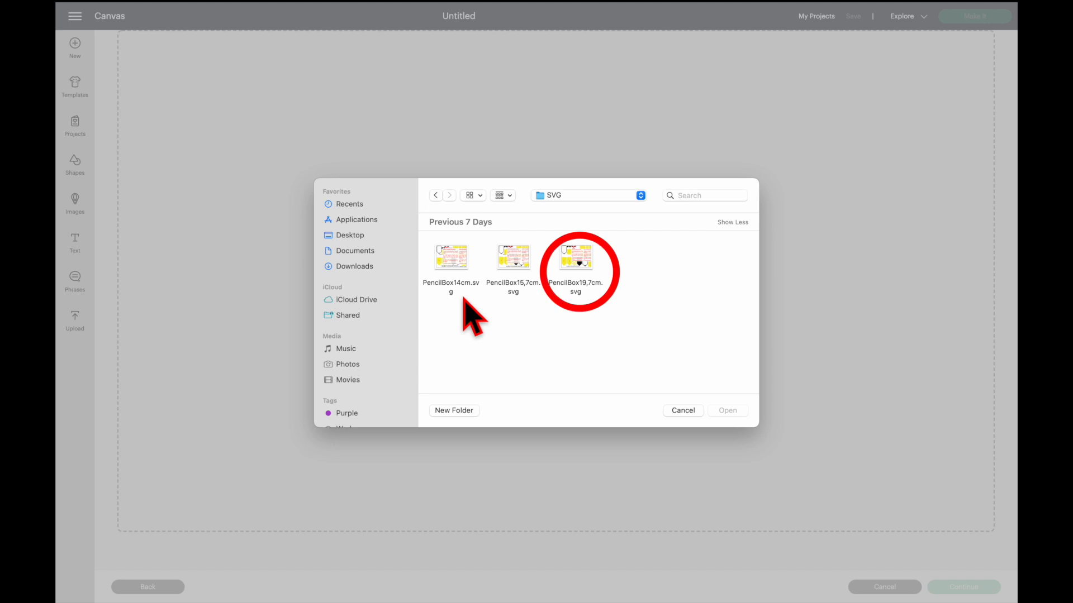
left_click(452, 256)
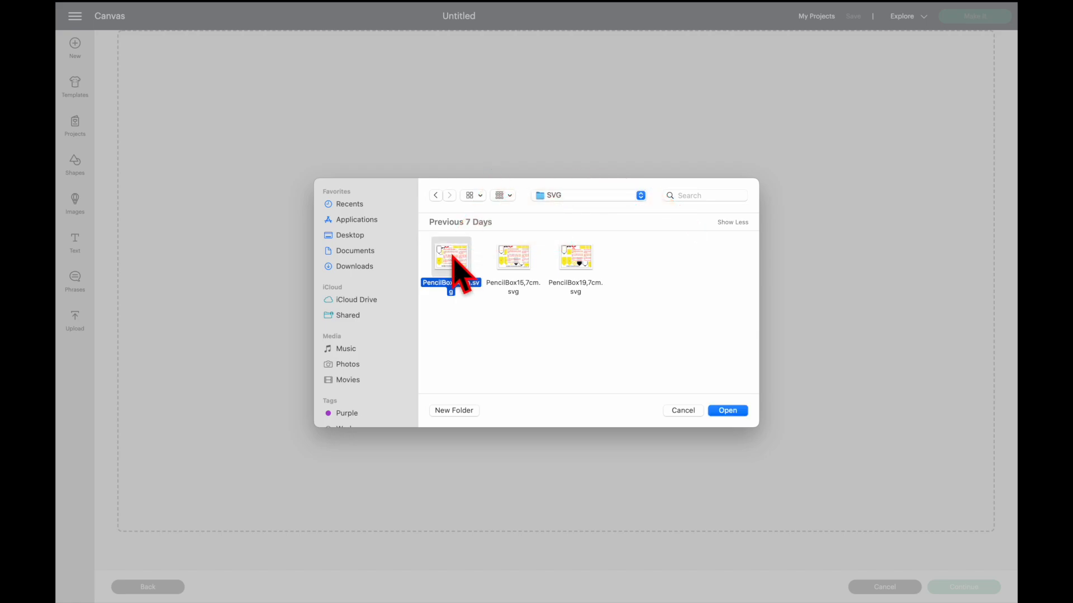
left_click(729, 412)
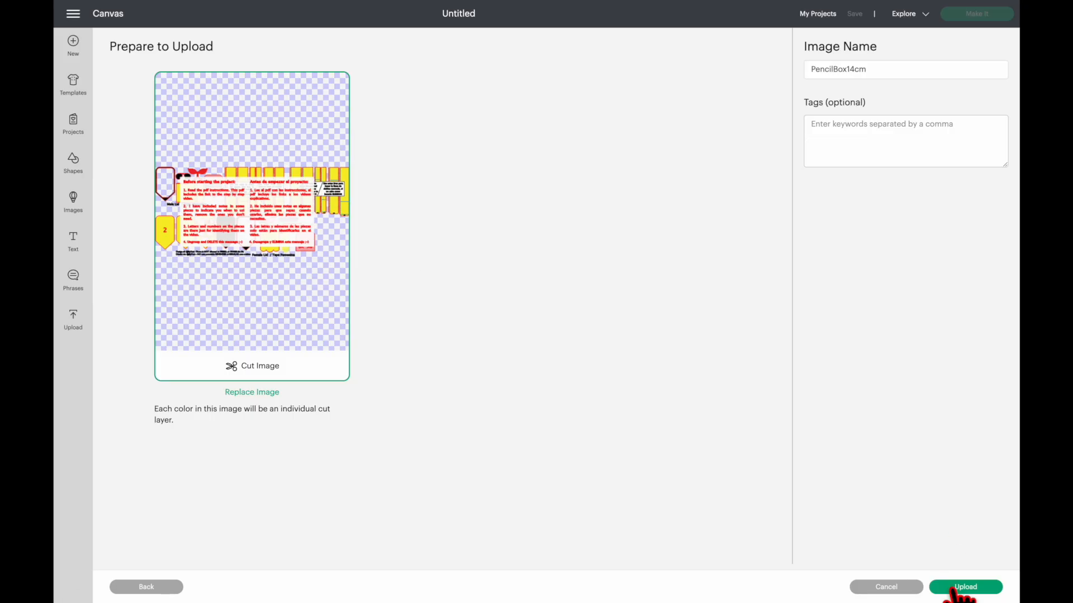
left_click(959, 588)
- Add the uploaded pencil box design to the canvas and move it to about X 3.771, Y 3.129
left_click(149, 347)
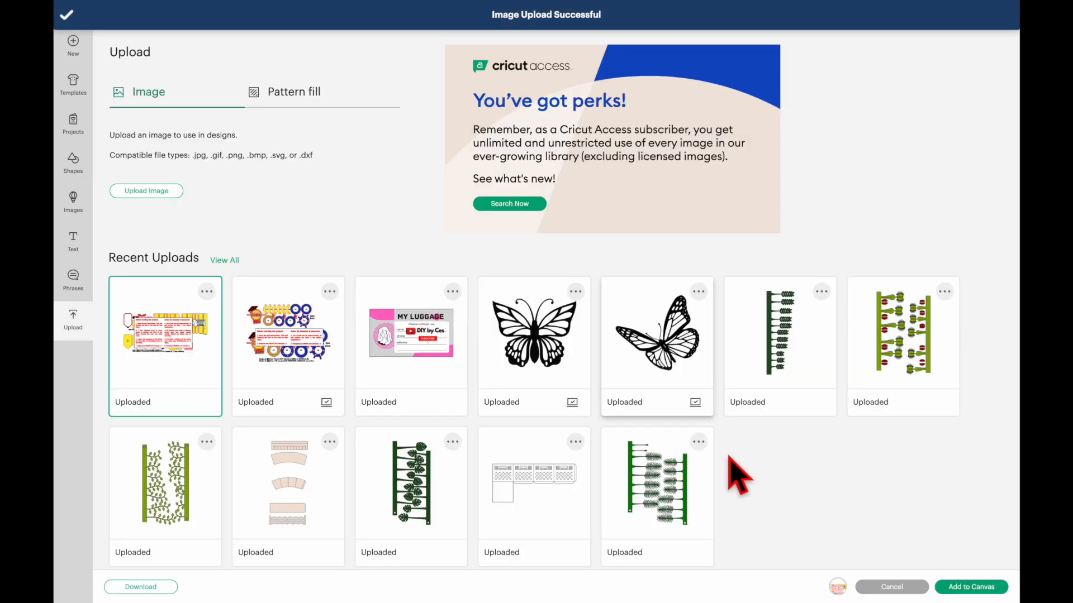
left_click(975, 588)
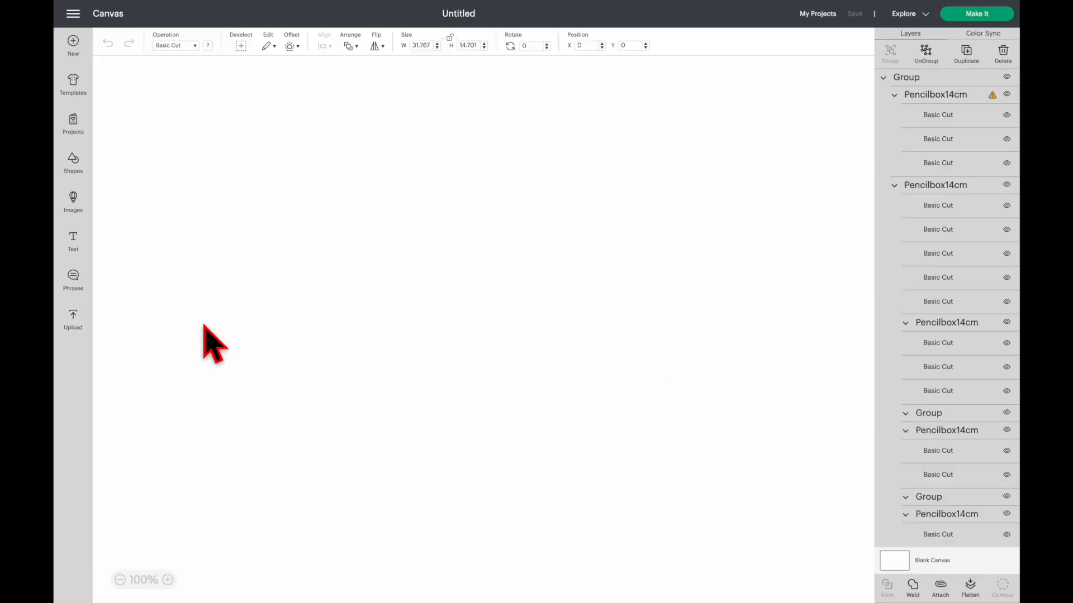
left_click(120, 580)
left_click(119, 580)
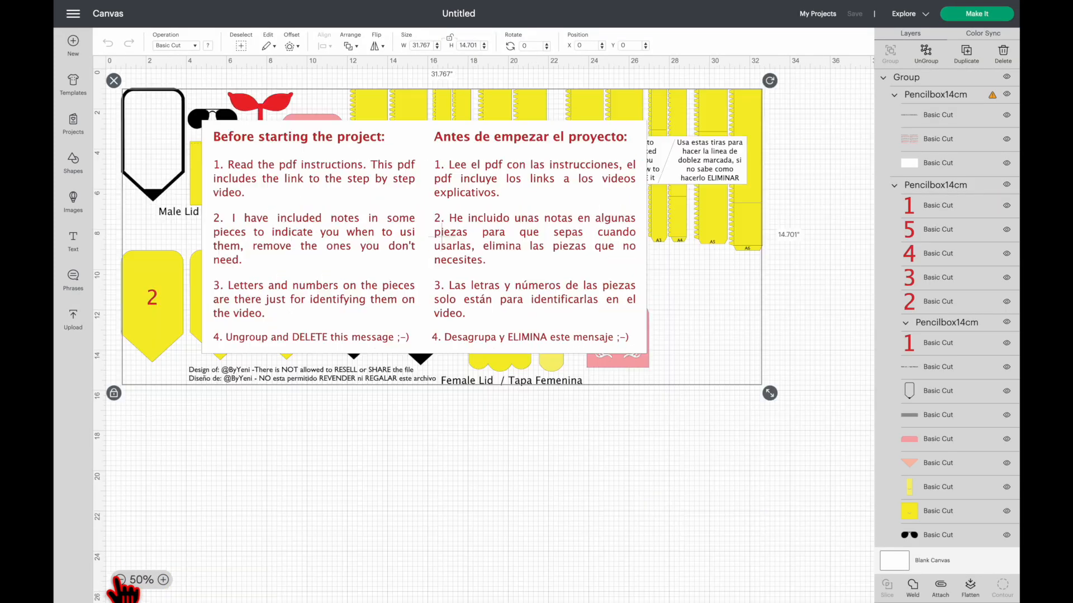
left_click_drag(291, 381, 366, 444)
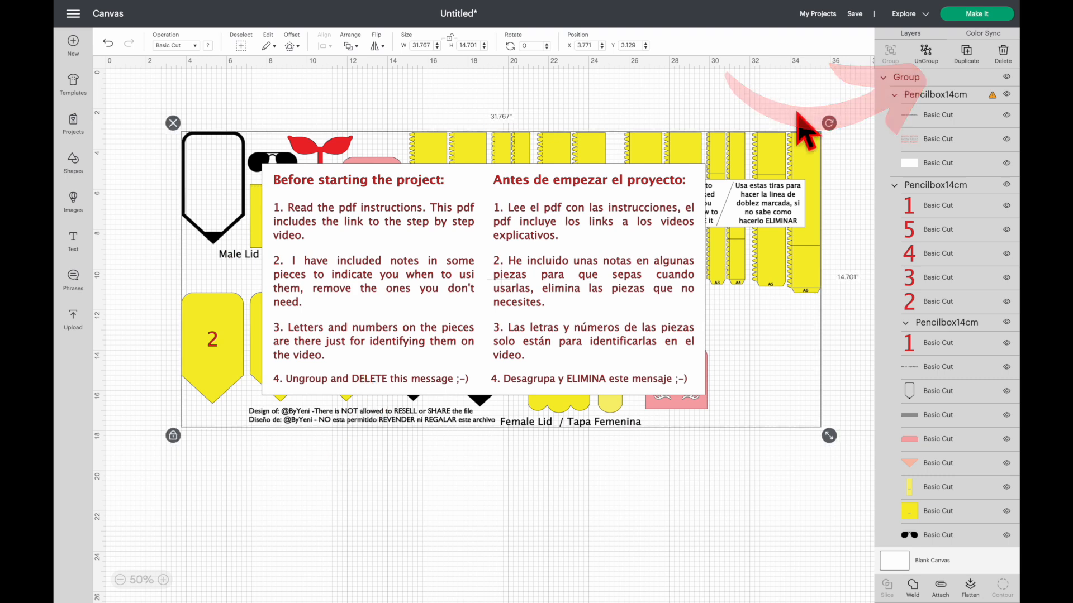
- Ungroup the whole design and delete the "Before starting the project" message together with its design credit text
left_click(926, 51)
mouse_move(613, 216)
left_mouse_down()
mouse_move(624, 213)
mouse_move(624, 228)
left_mouse_up()
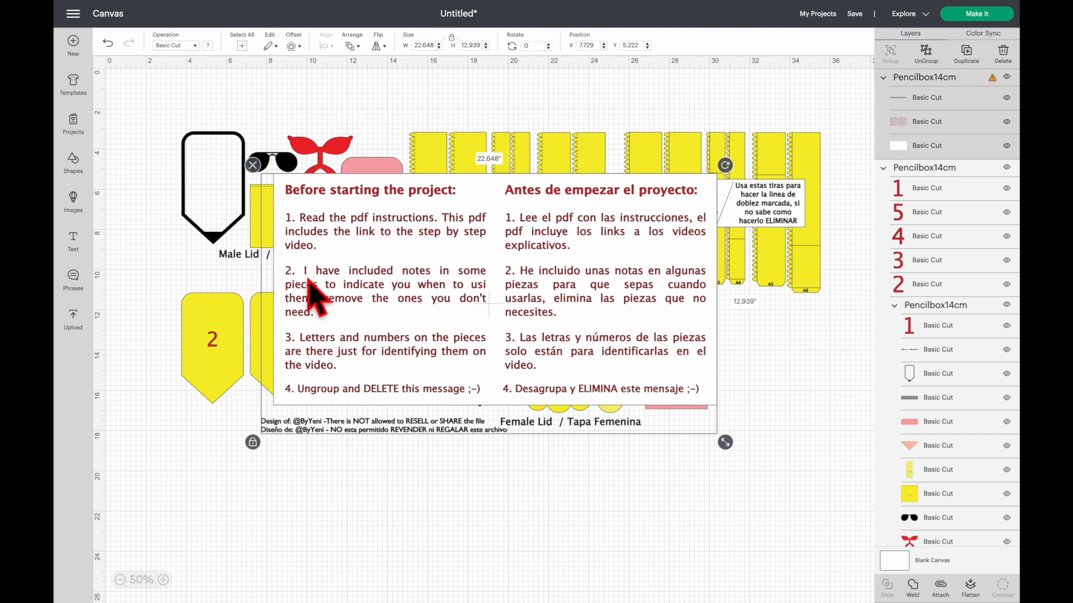
left_click(252, 165)
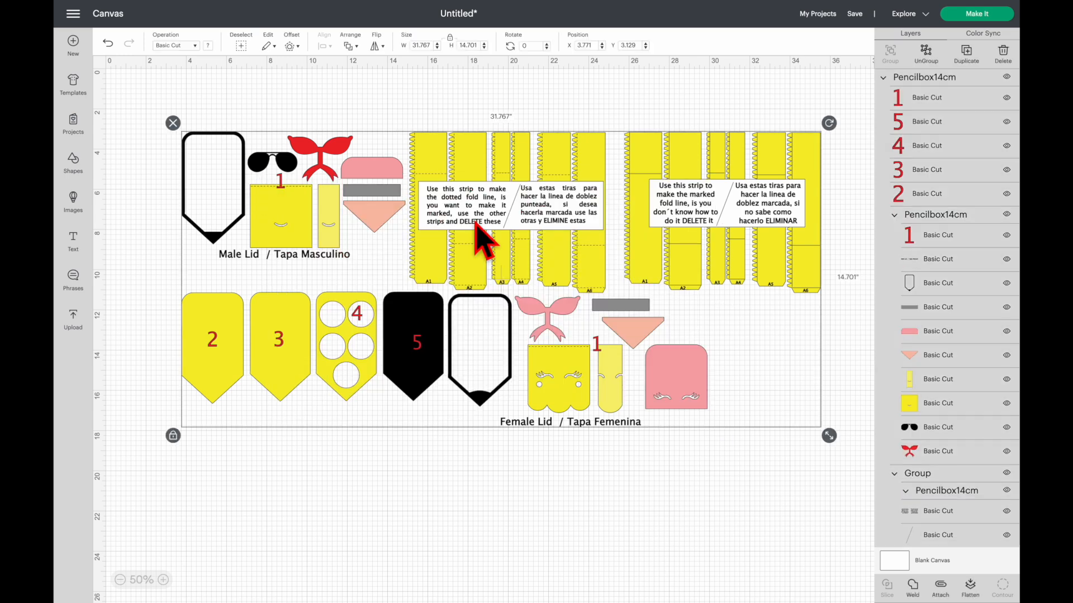
- Ungroup the remaining design and the dotted-fold strips, then delete the instruction note covering those strips
left_click(925, 59)
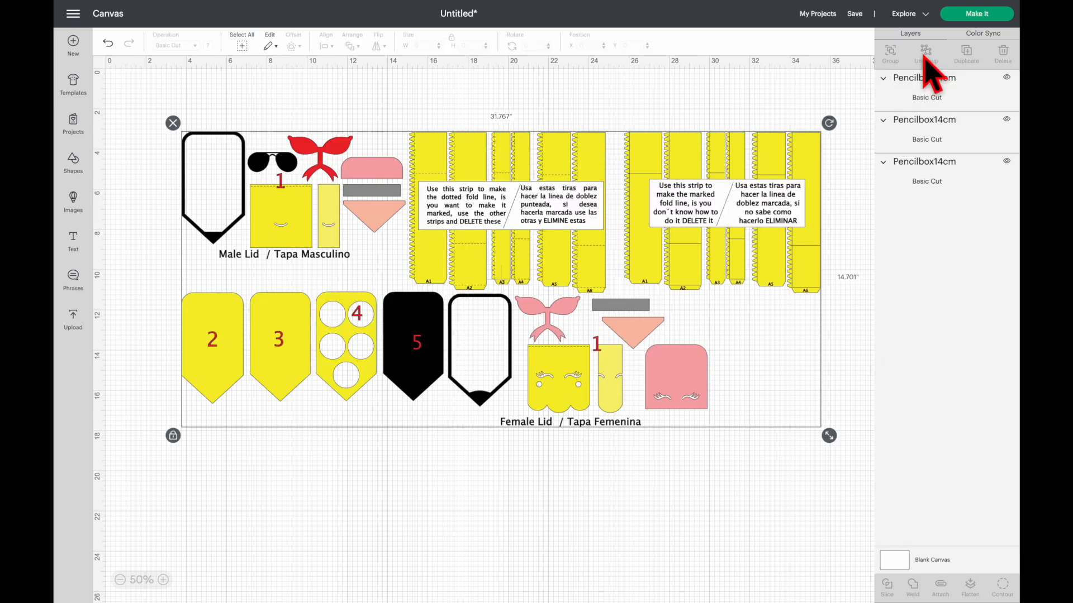
left_click_drag(568, 193, 570, 178)
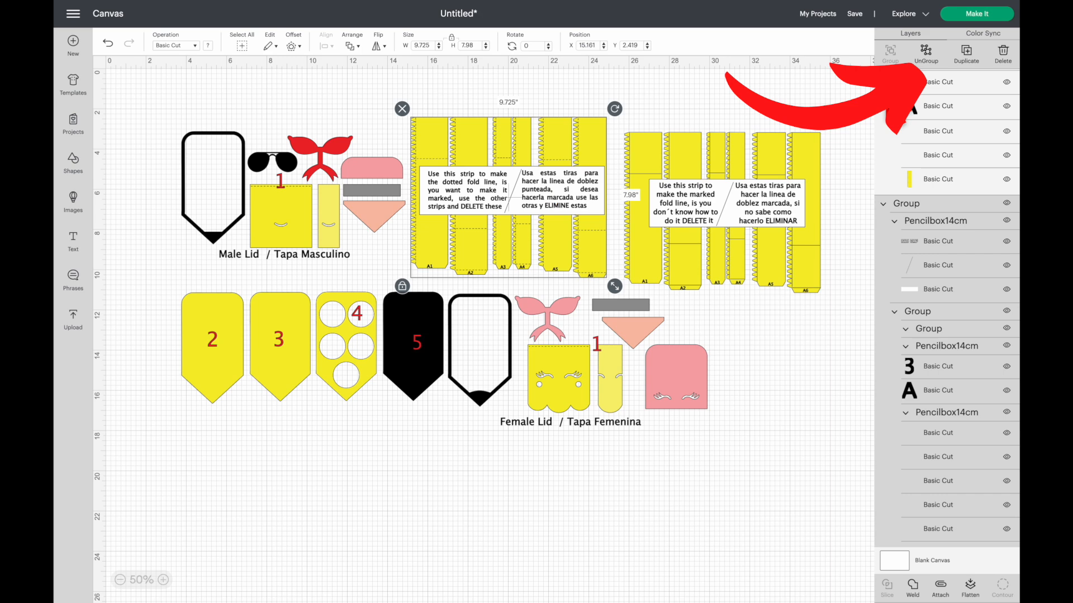
left_click(925, 54)
left_click_drag(496, 212, 453, 518)
left_click(369, 452)
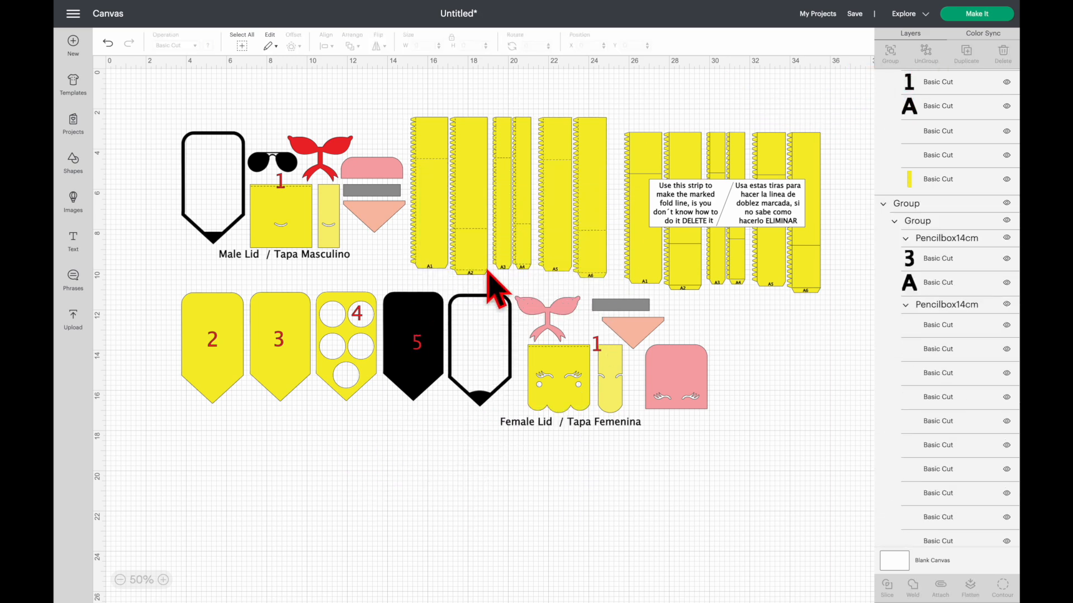
- Ungroup the strips with marked fold lines and delete the instruction note lying over them
left_click(679, 235)
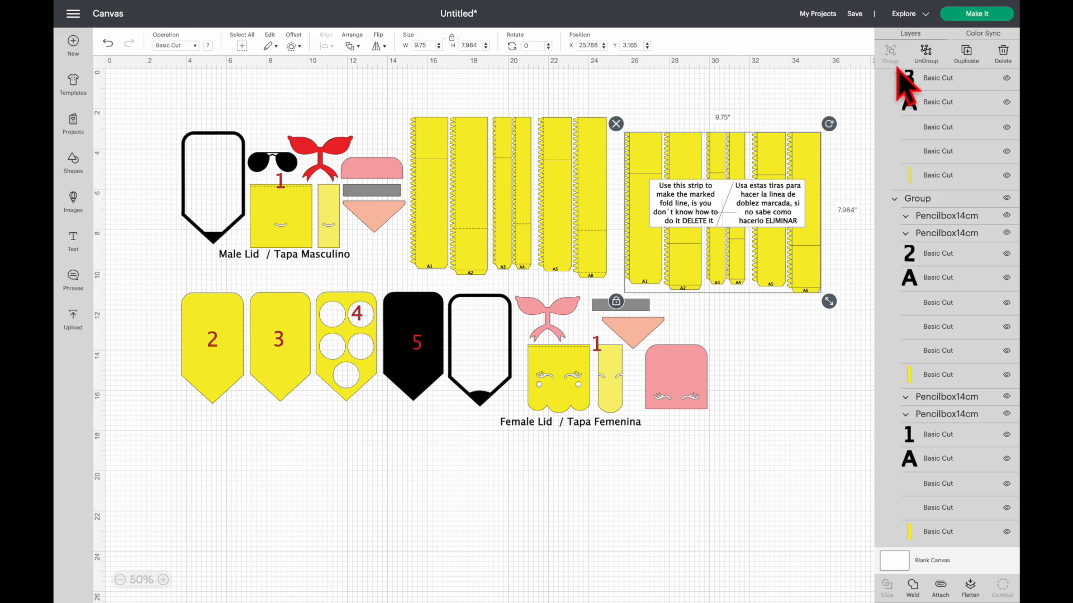
left_click(924, 60)
left_click(727, 221)
key("Delete")
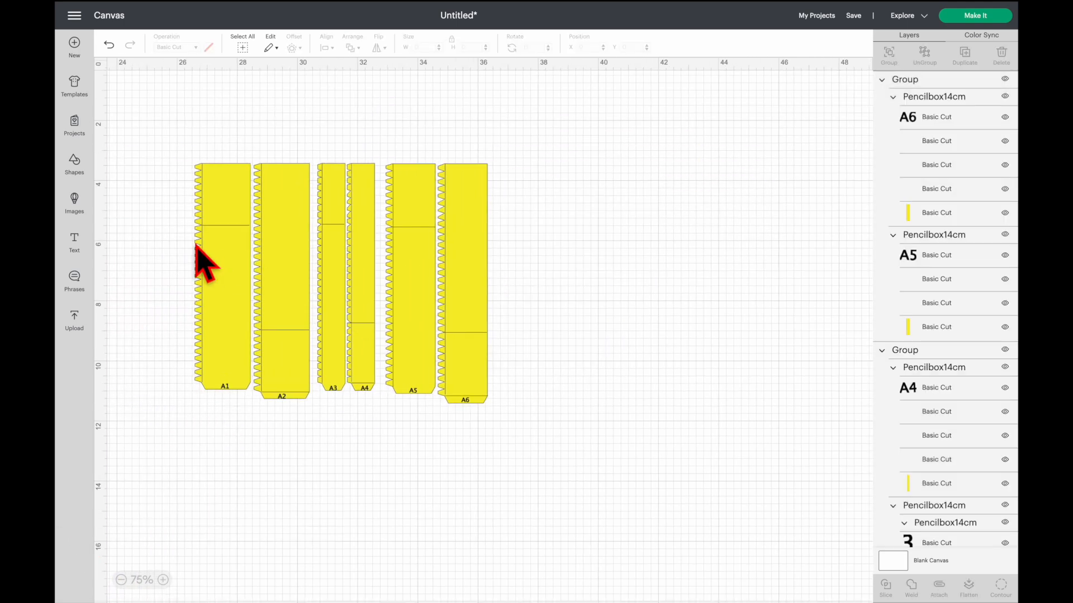
- Ungroup the marked-fold strip pairs A1–A2, A3–A4 and A5–A6 into individual strips
left_click(221, 235)
left_click(924, 54)
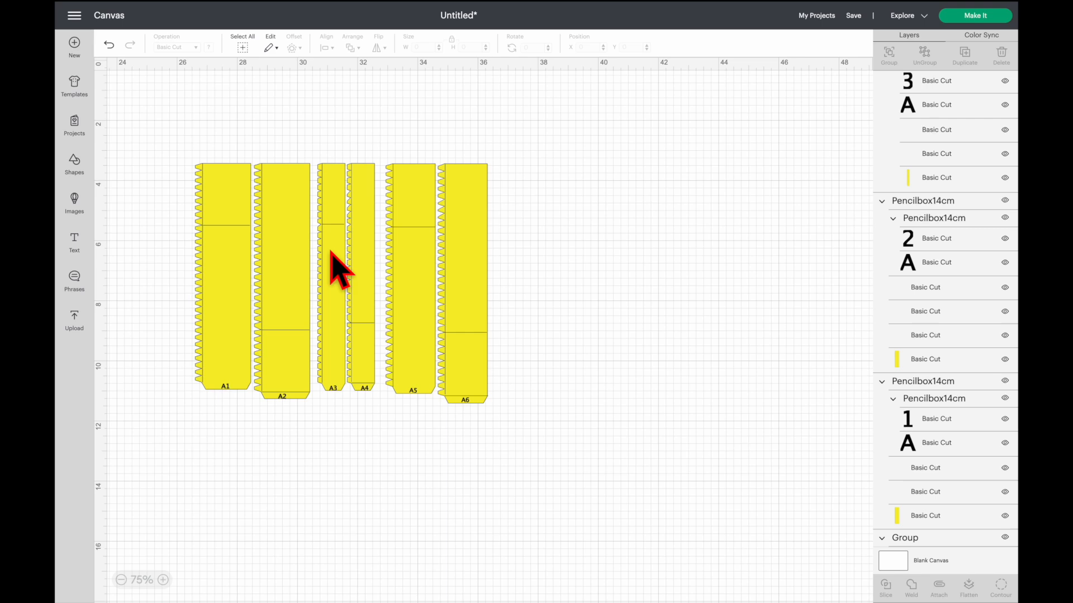
left_click(333, 252)
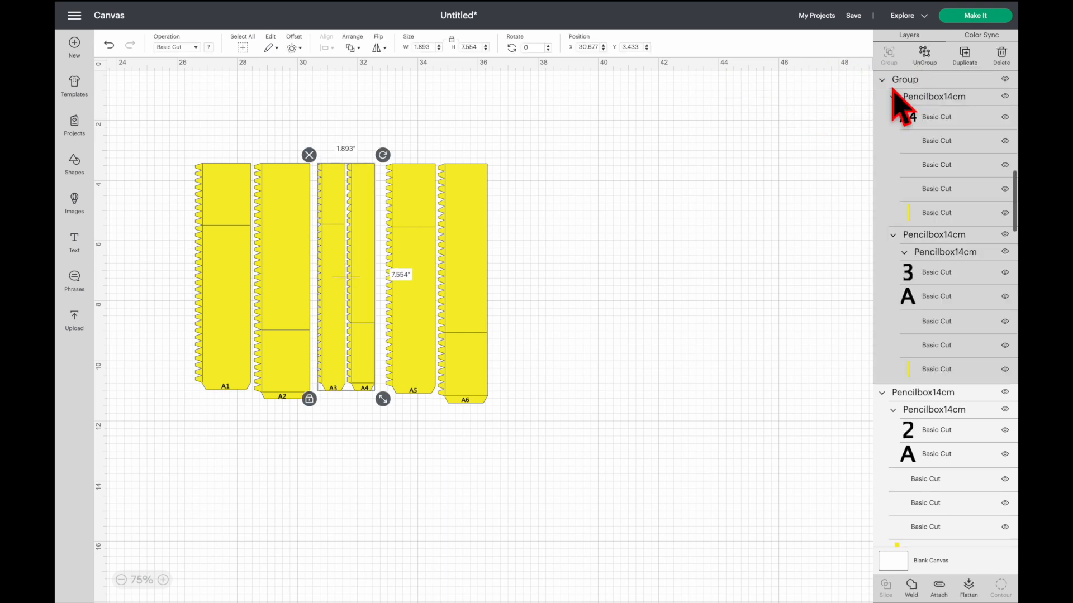
left_click(925, 54)
left_click(443, 275)
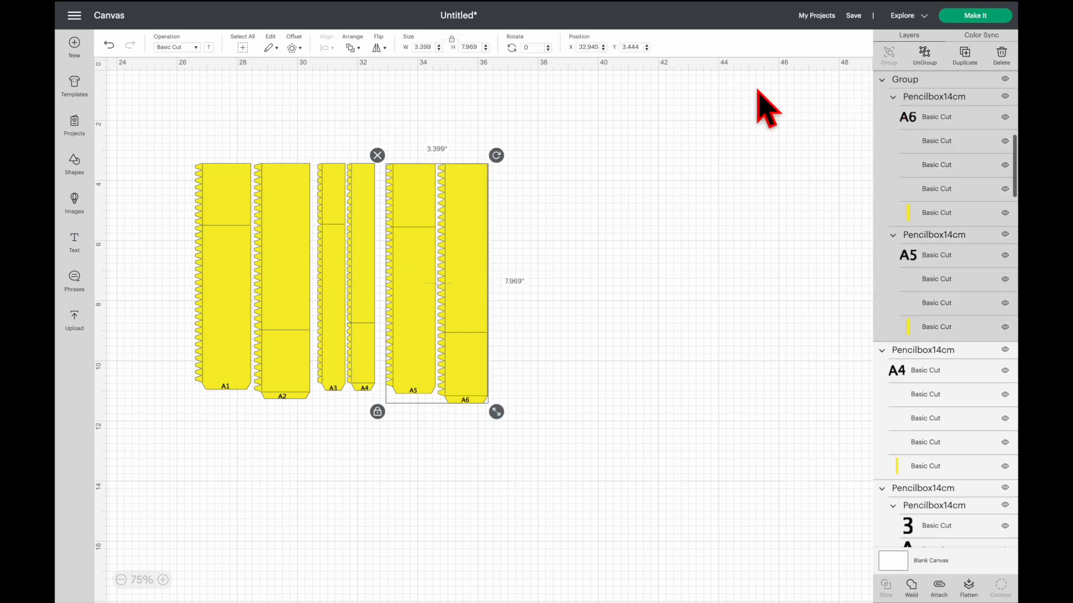
left_click(923, 55)
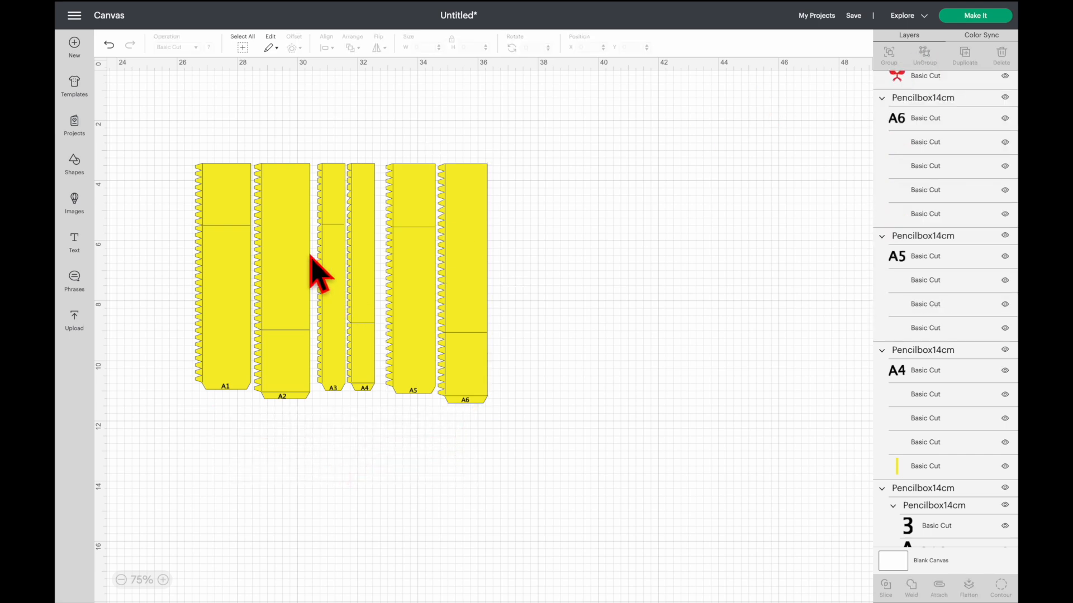
- Ungroup each of the strips A1 to A6 so its label, fold lines and outline are separate layers
left_click(221, 263)
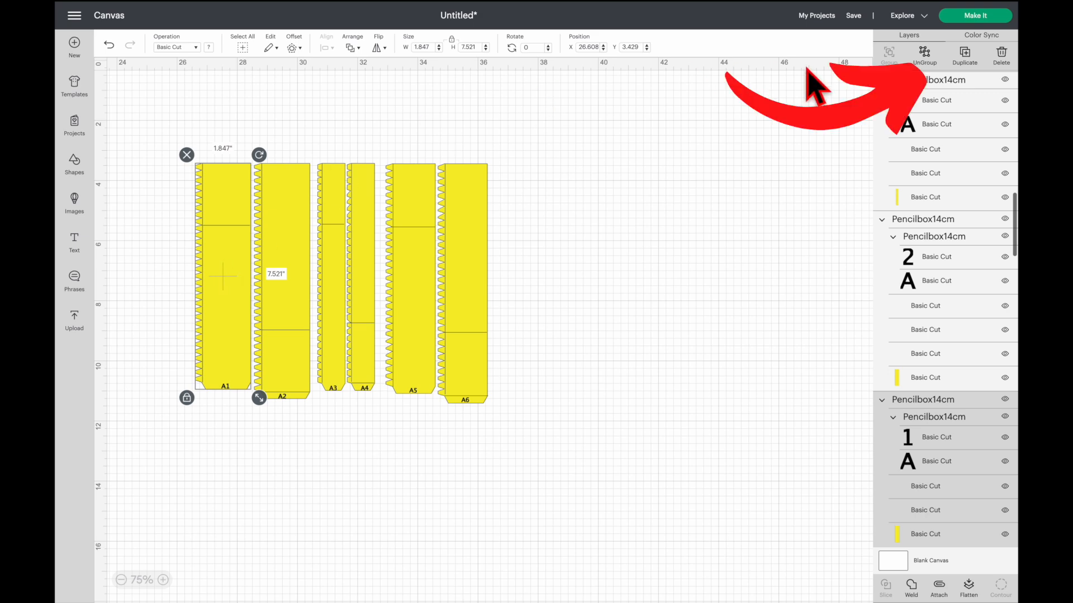
left_click(939, 53)
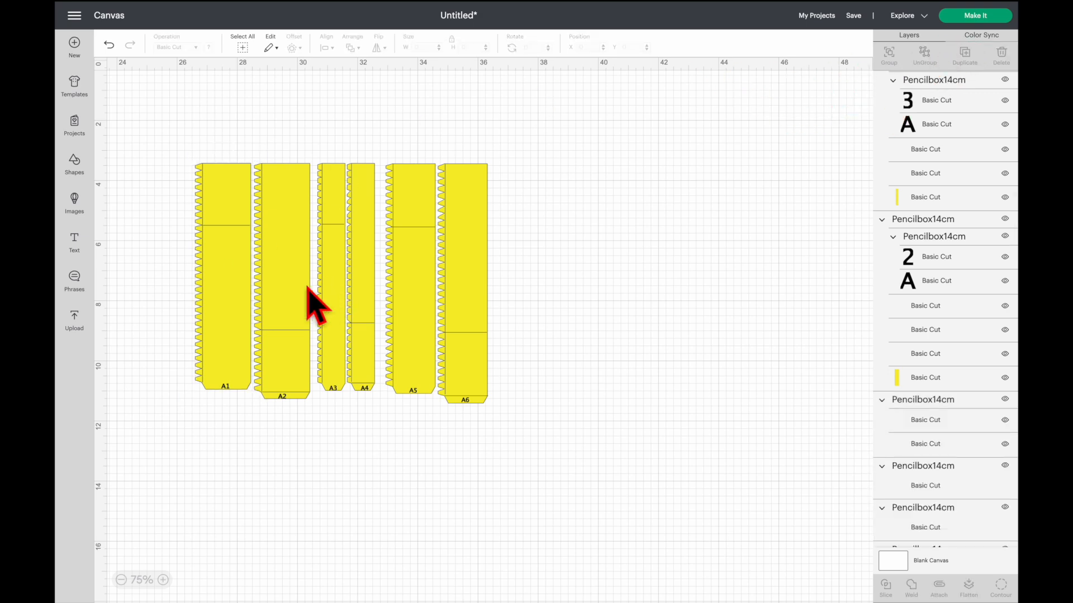
left_click(289, 289)
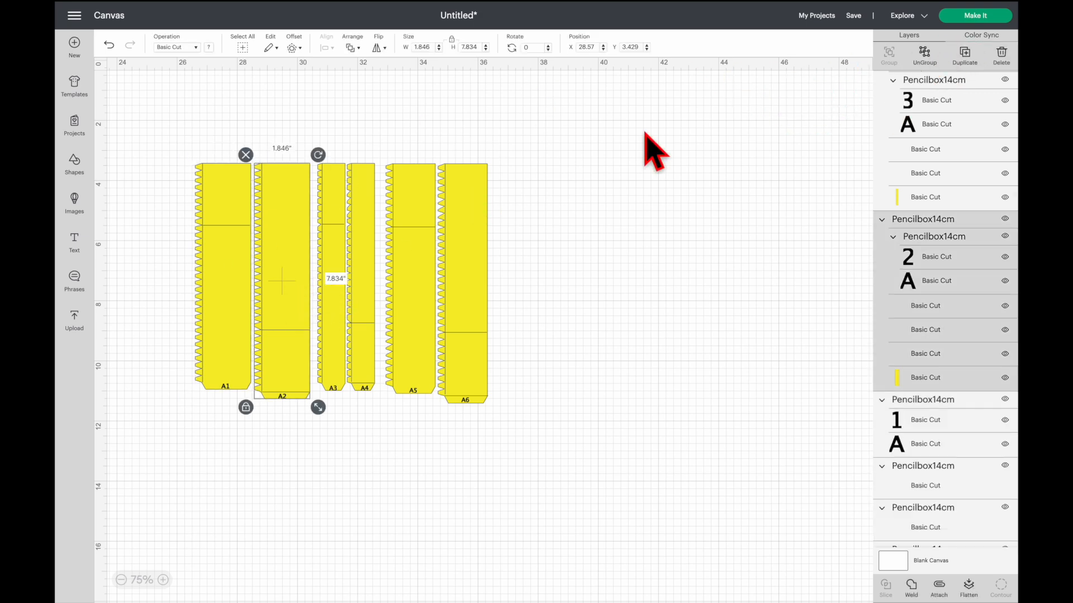
left_click(925, 53)
left_click(342, 277)
left_click(925, 53)
left_click(370, 265)
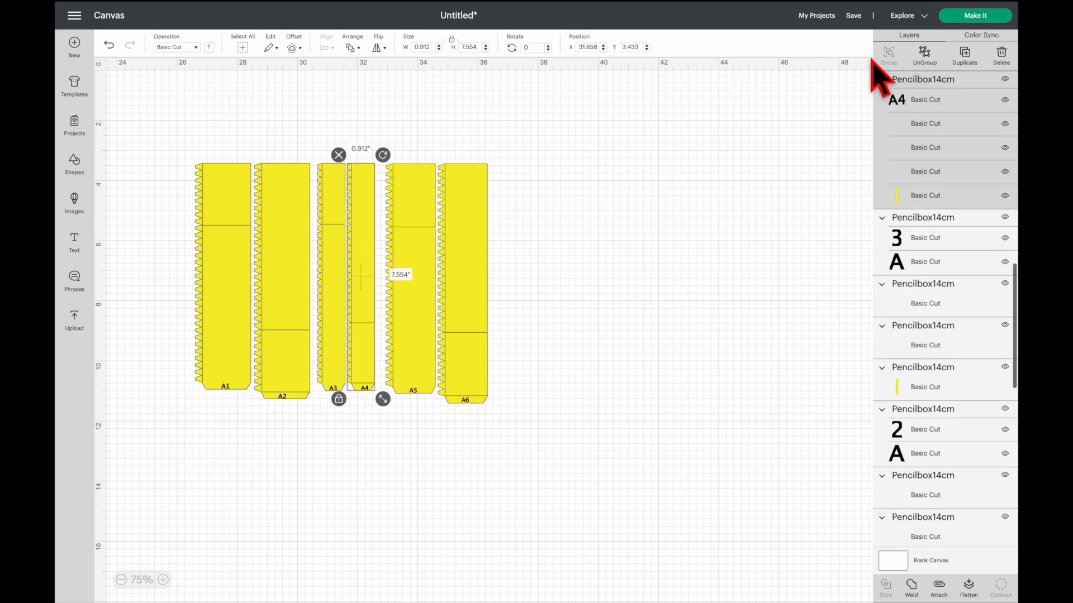
left_click(925, 53)
left_click(412, 277)
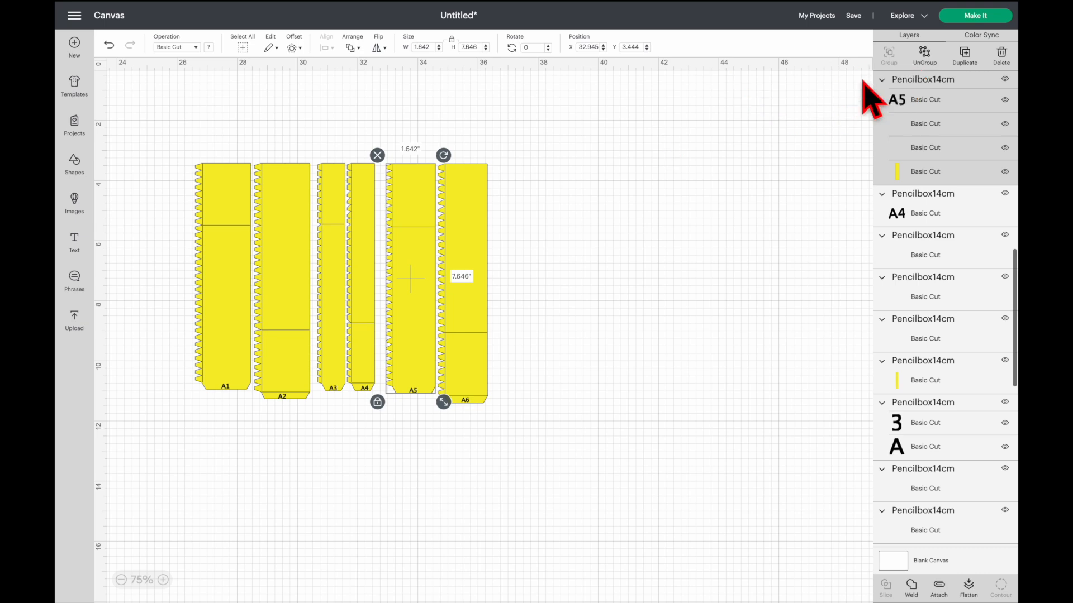
left_click(927, 55)
left_click(470, 277)
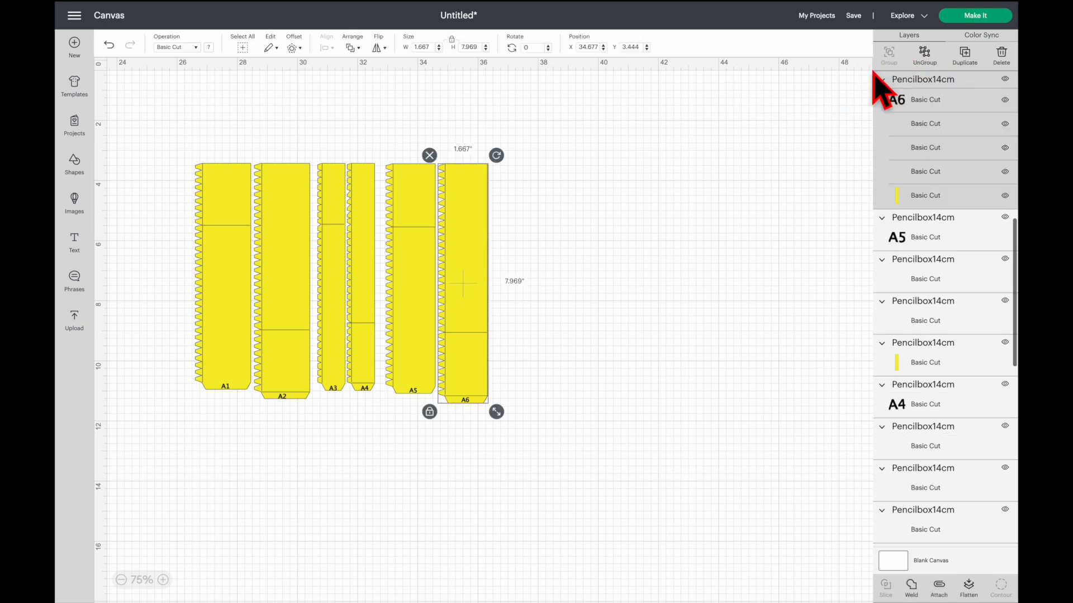
left_click(924, 53)
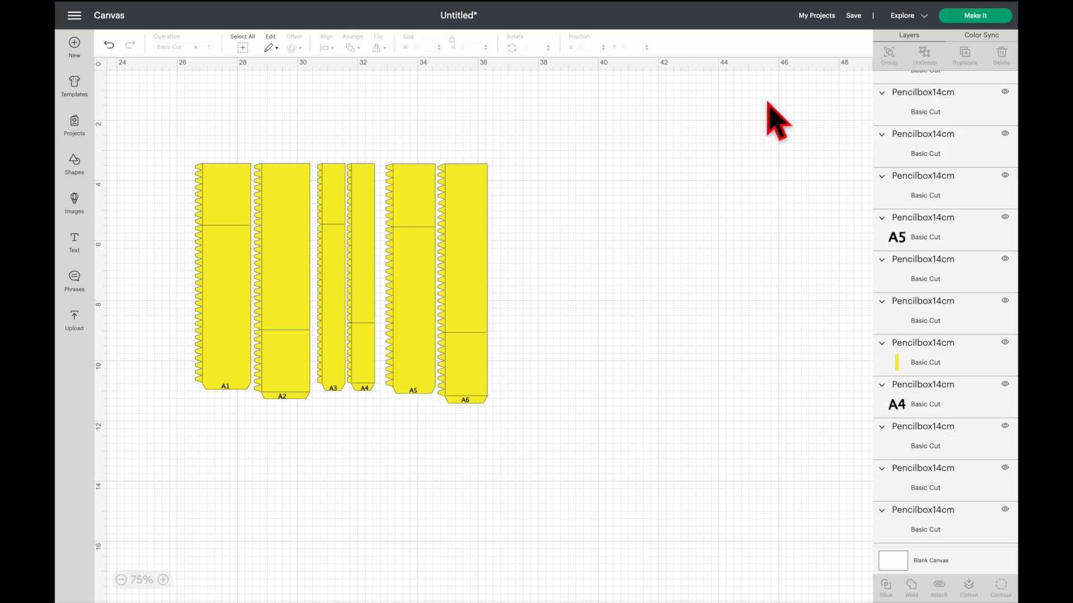
- Delete the identification labels A1 to A6 from the six marked-fold strips
left_click(226, 387)
key("Delete")
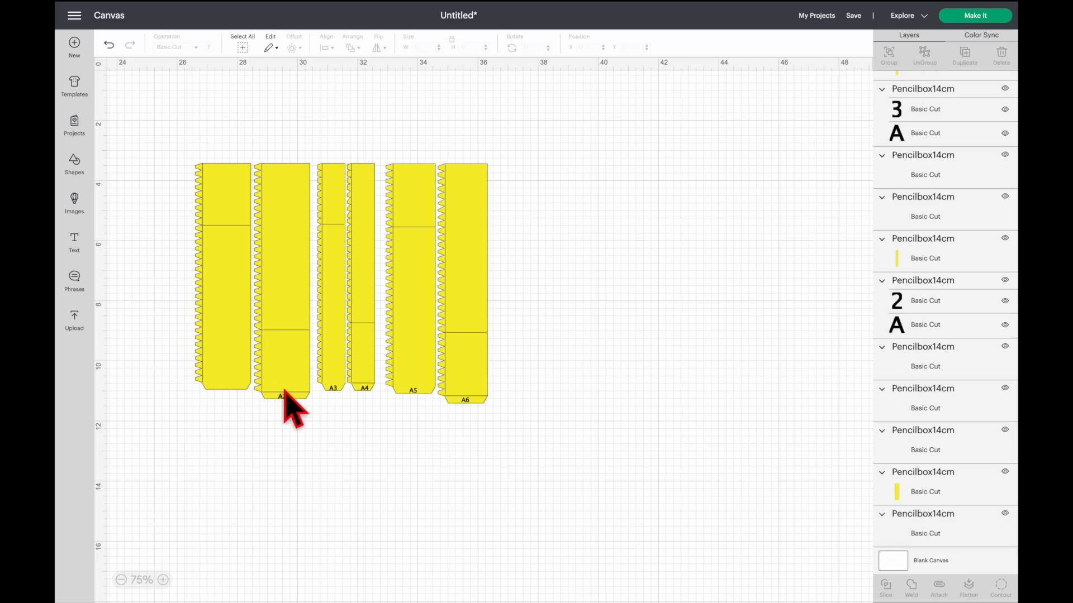
left_click(282, 395)
key("Delete")
left_click(333, 387)
key("Delete")
left_click(363, 387)
key("Delete")
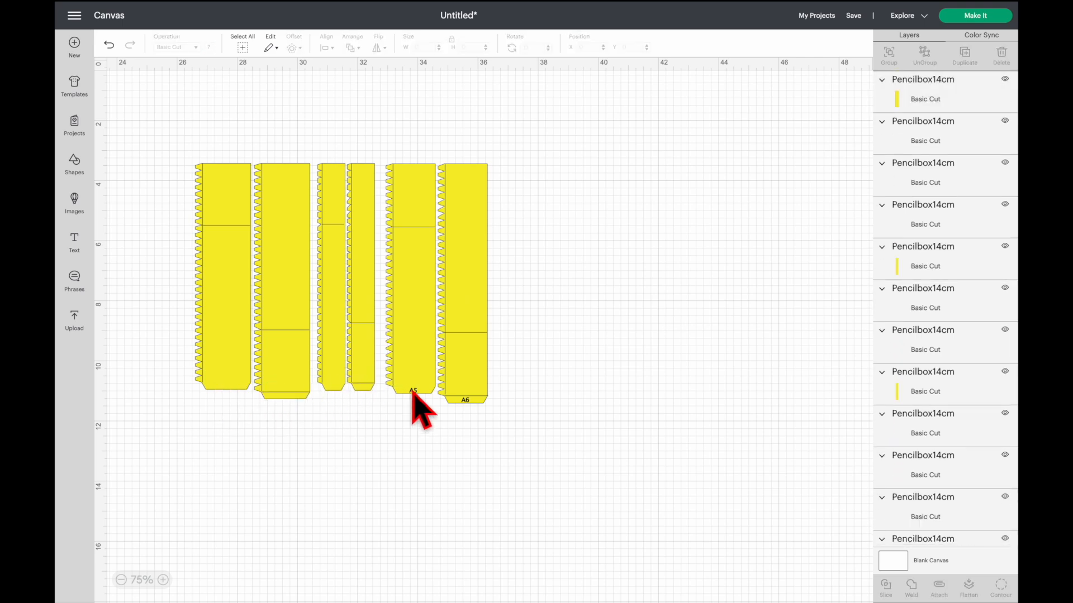
left_click(413, 391)
key("Delete")
left_click(454, 397)
key("Delete")
- Change the operation of the two fold-line layers on the first marked-fold strip from Basic Cut to Score
mouse_move(187, 124)
left_mouse_down()
mouse_move(209, 463)
mouse_move(246, 497)
left_mouse_up()
scroll(933, 403, "down", 5)
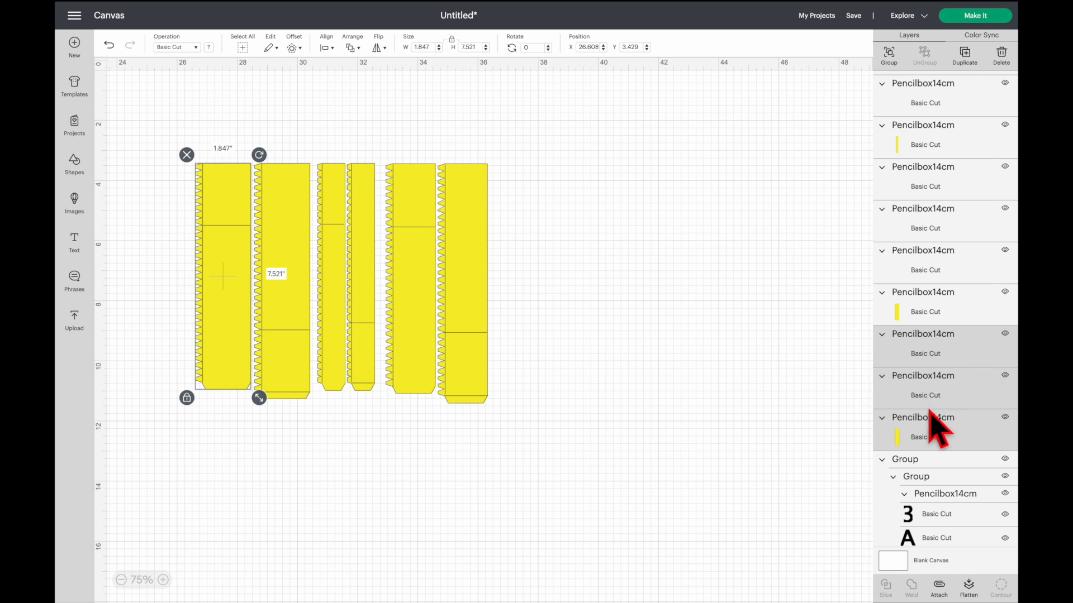
left_click(795, 357)
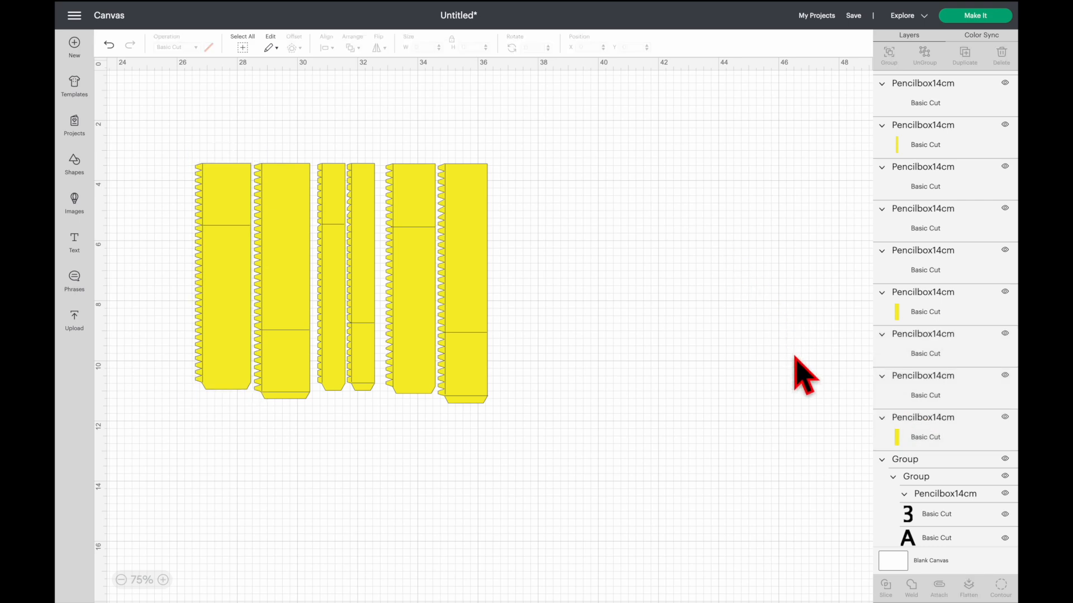
left_click(950, 354, "super")
left_click(952, 379, "super")
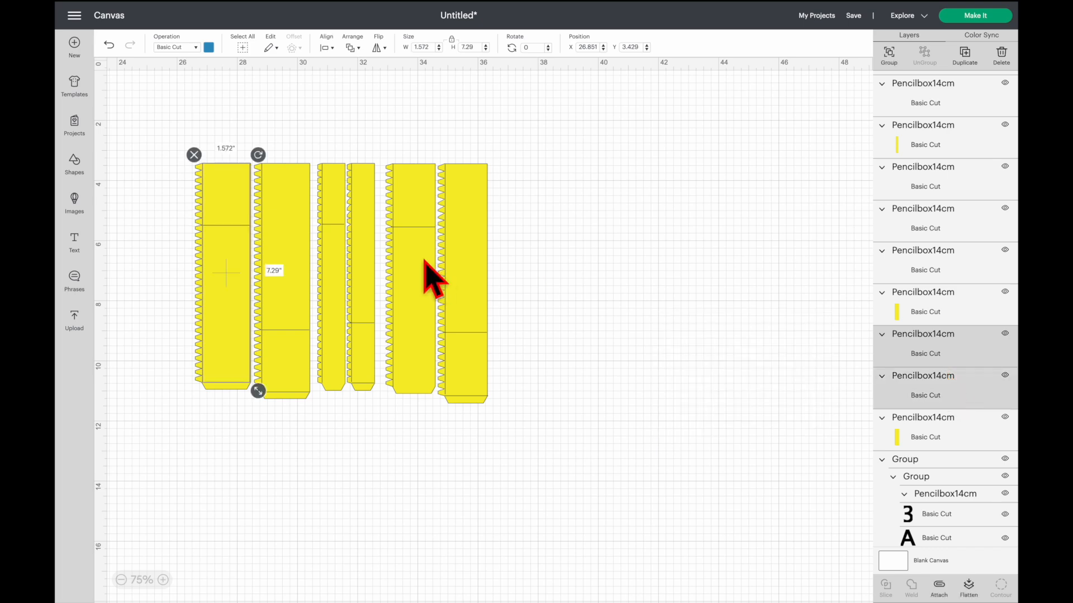
key("ctrl")
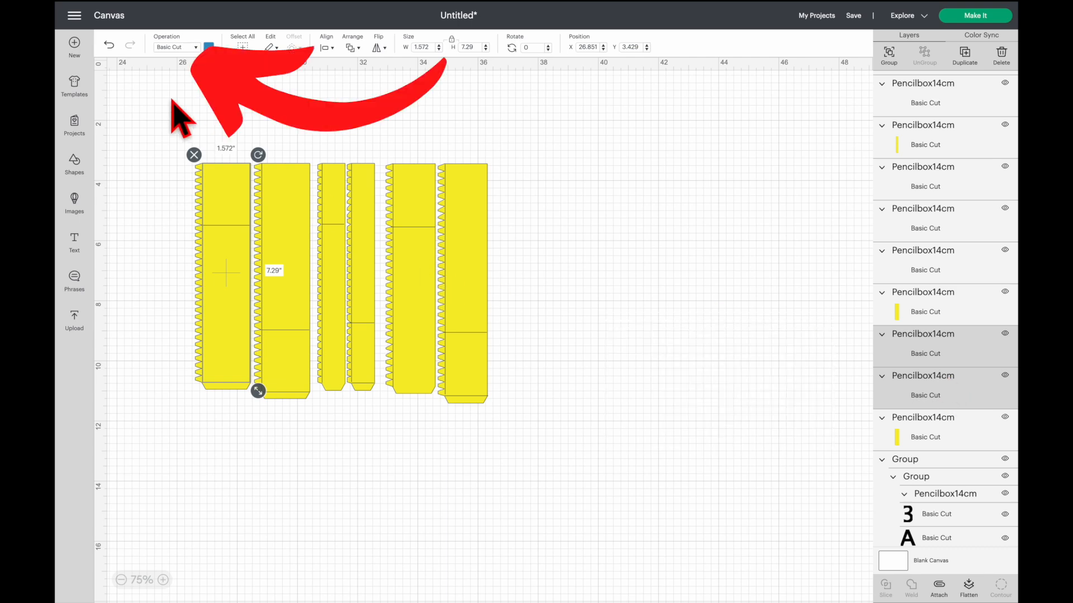
left_click(196, 47)
left_click(190, 147)
- Attach the first strip's score lines to its outline and move the strip away from the second one
left_click_drag(188, 136, 251, 402)
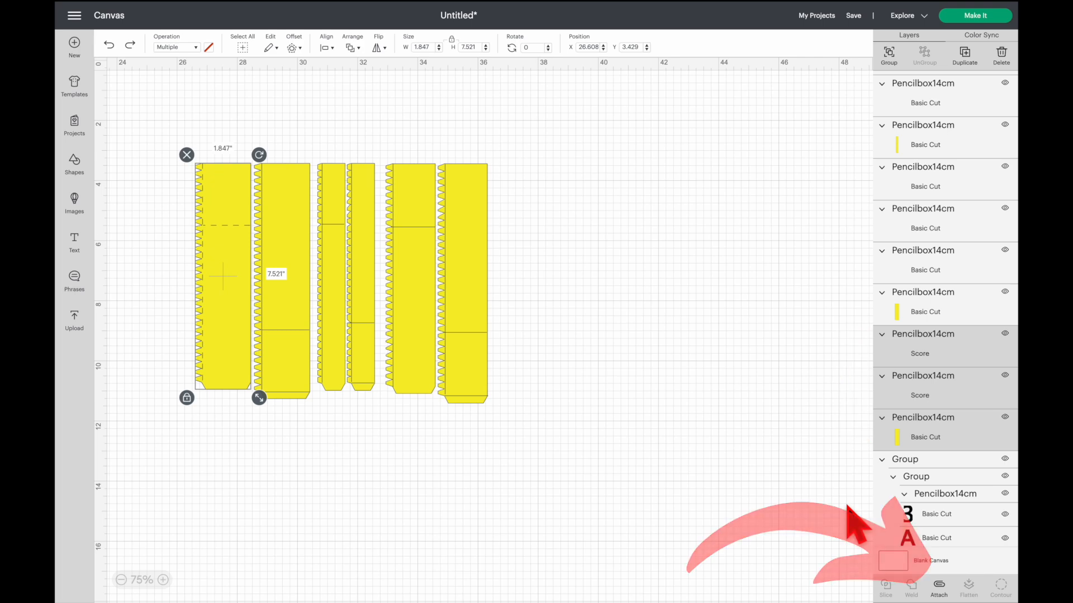
left_click(938, 586)
left_click_drag(233, 245, 162, 240)
- Set the second strip apart from the third and change its three fold-line layers from Basic Cut to Score
left_click_drag(227, 137, 304, 419)
left_click_drag(285, 365, 260, 364)
scroll(894, 461, "down", 5)
scroll(894, 461, "up", 1)
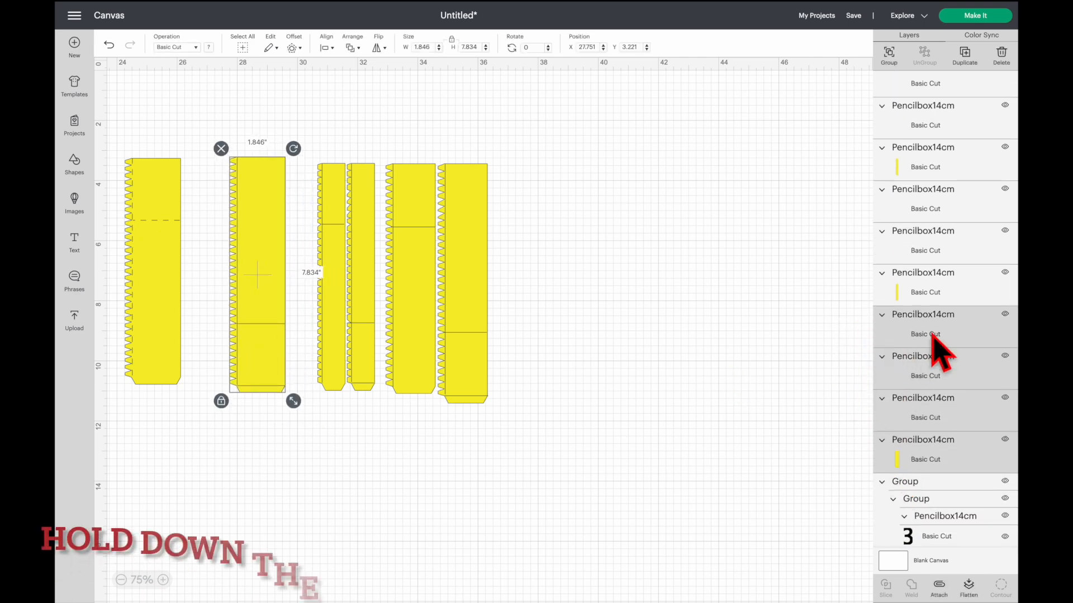
left_click(854, 363)
left_click(930, 330, "ctrl")
left_click(926, 368, "ctrl")
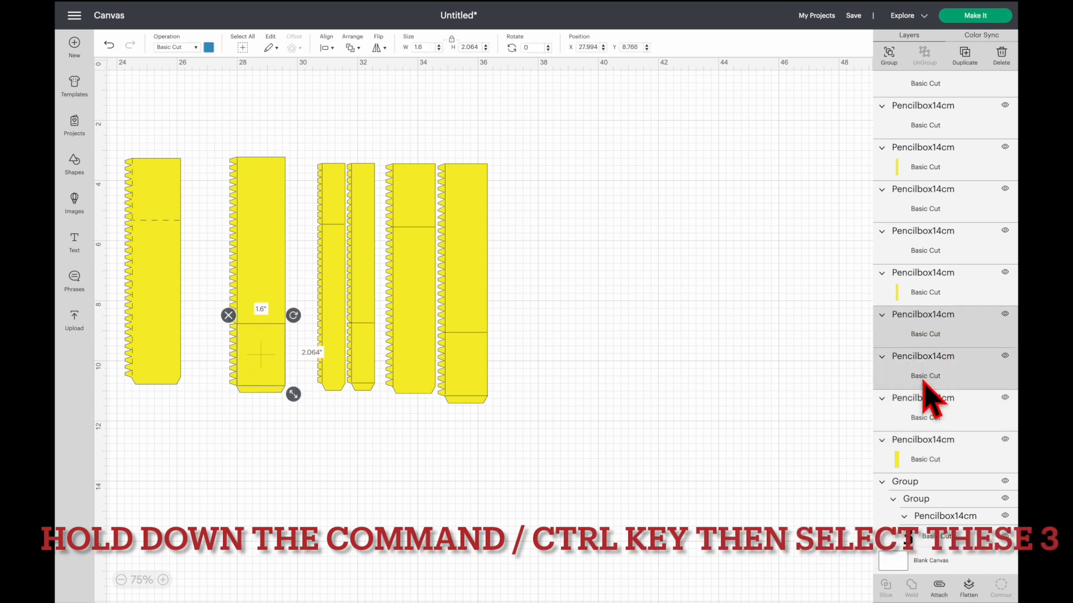
left_click(926, 400, "ctrl")
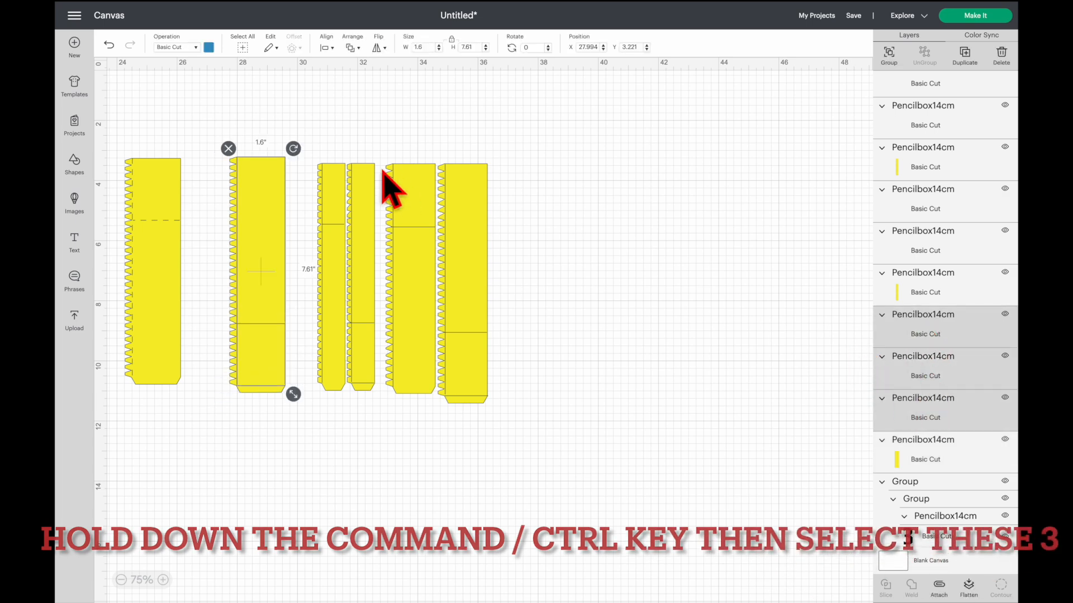
left_click(193, 47)
left_click(184, 142)
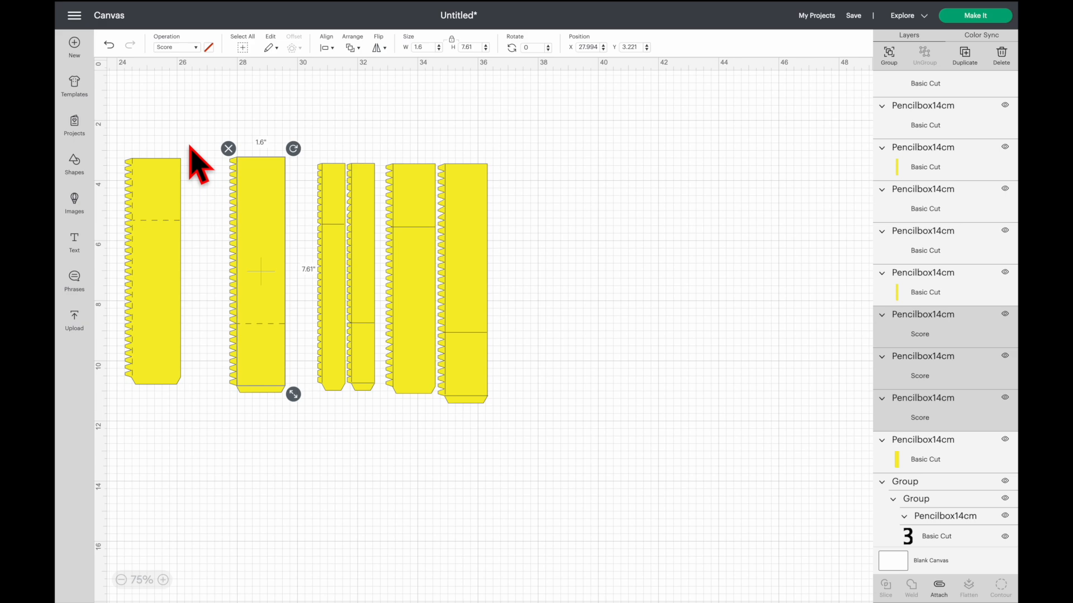
- Attach the second strip's score lines to its outline and move the strip closer to the first one
left_click_drag(199, 135, 262, 410)
left_click(940, 584)
left_click_drag(264, 233, 223, 232)
- Separate the narrow third strip from the fourth and change its two fold-line layers from Basic Cut to Score
mouse_move(300, 140)
left_mouse_down()
mouse_move(336, 407)
mouse_move(294, 376)
left_mouse_up()
scroll(928, 445, "down", 4)
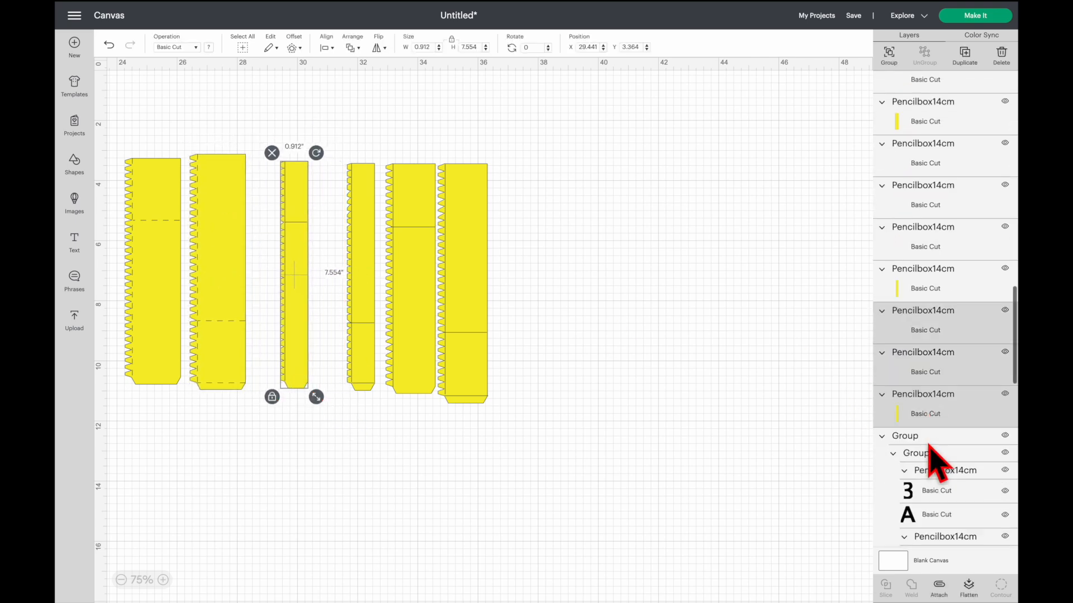
scroll(929, 447, "down", 1)
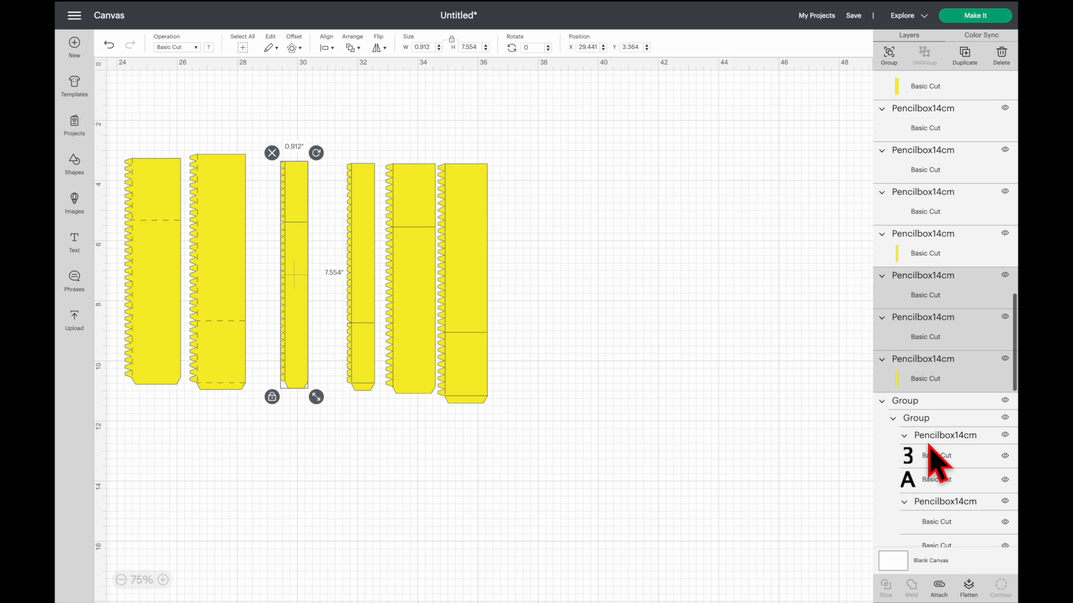
left_click(839, 354)
left_click(944, 283)
left_click(929, 319, "ctrl")
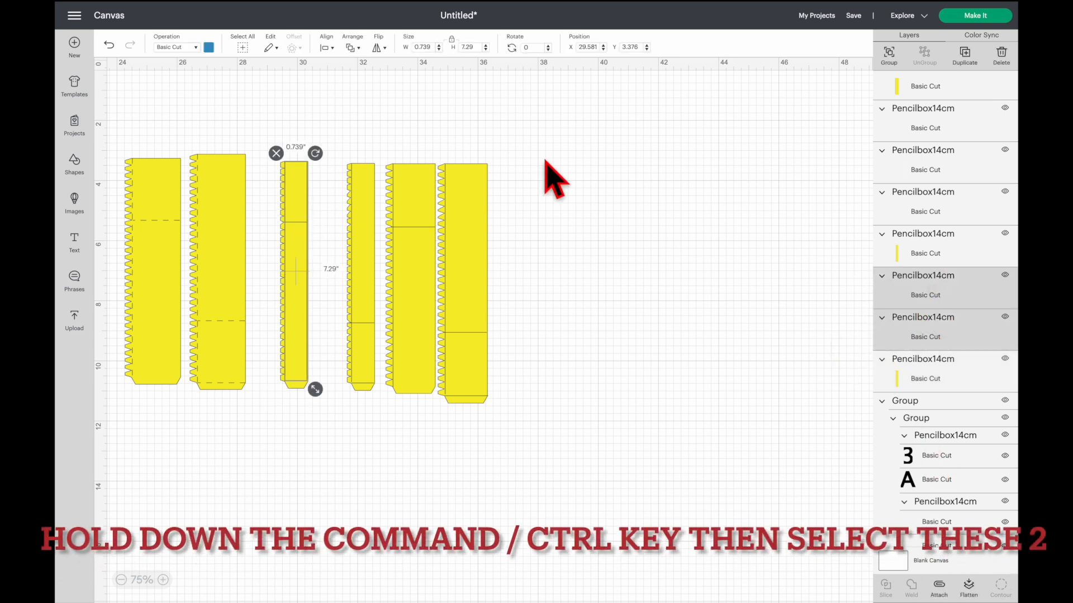
left_click(184, 48)
left_click(185, 141)
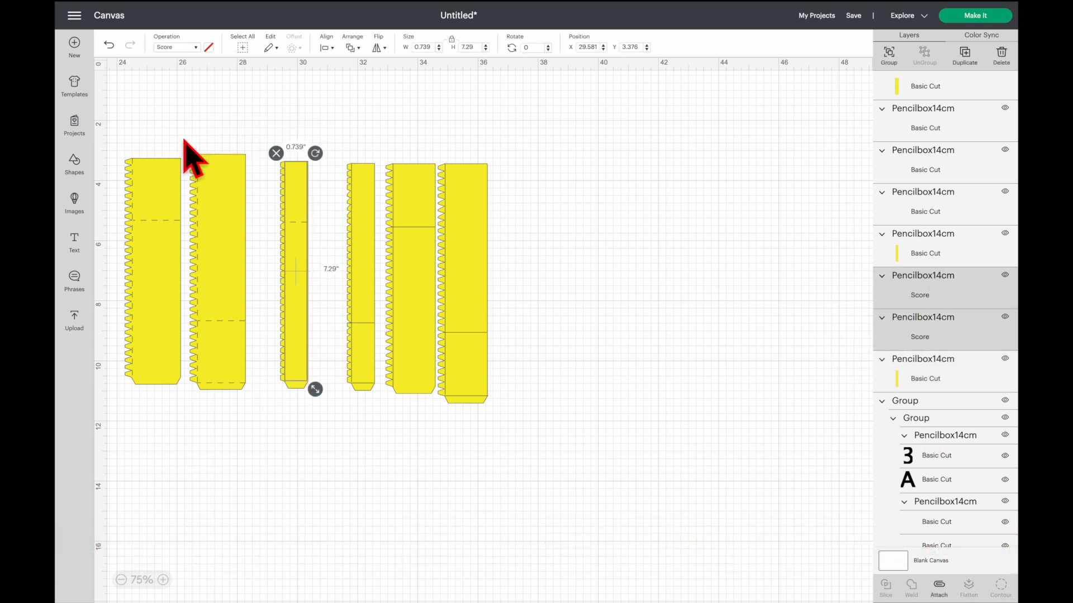
- Attach the narrow third strip's score lines to its outline and place the strip beside the second one
left_click(262, 124)
left_click_drag(263, 124, 331, 402)
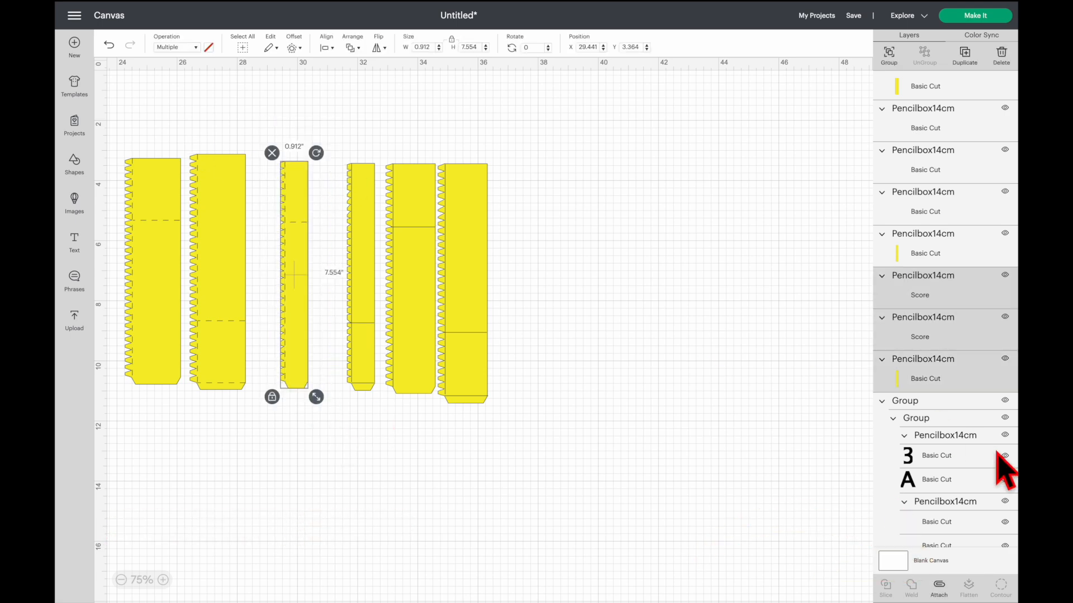
left_click(934, 588)
left_click_drag(301, 236, 280, 233)
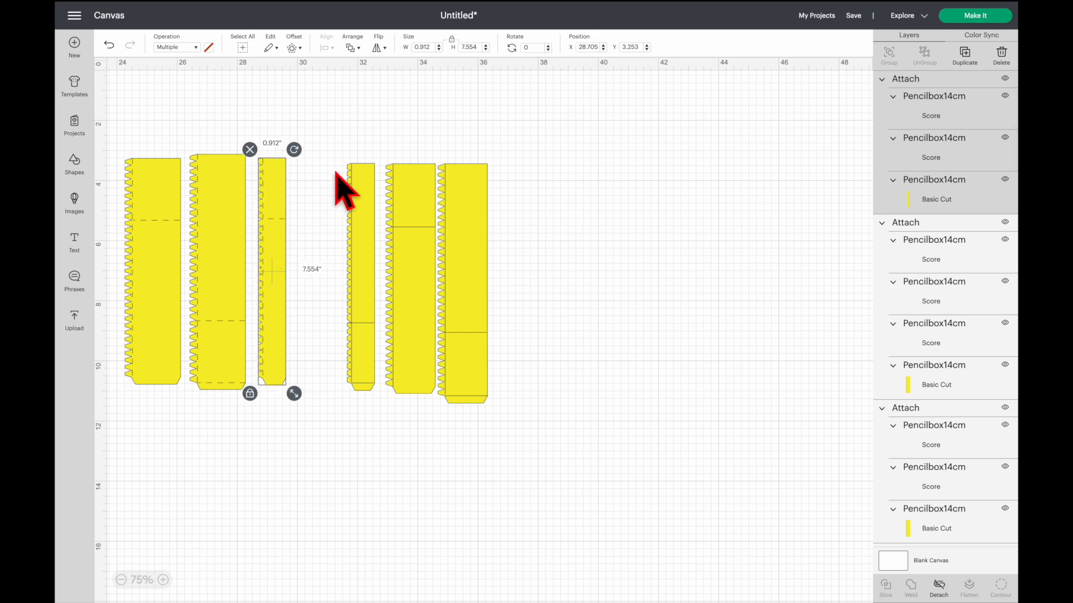
- Separate the narrow fourth strip from the fifth and change its three fold-line layers from Basic Cut to Score
left_click_drag(315, 135, 376, 422)
left_click_drag(361, 371, 332, 368)
scroll(957, 426, "down", 2)
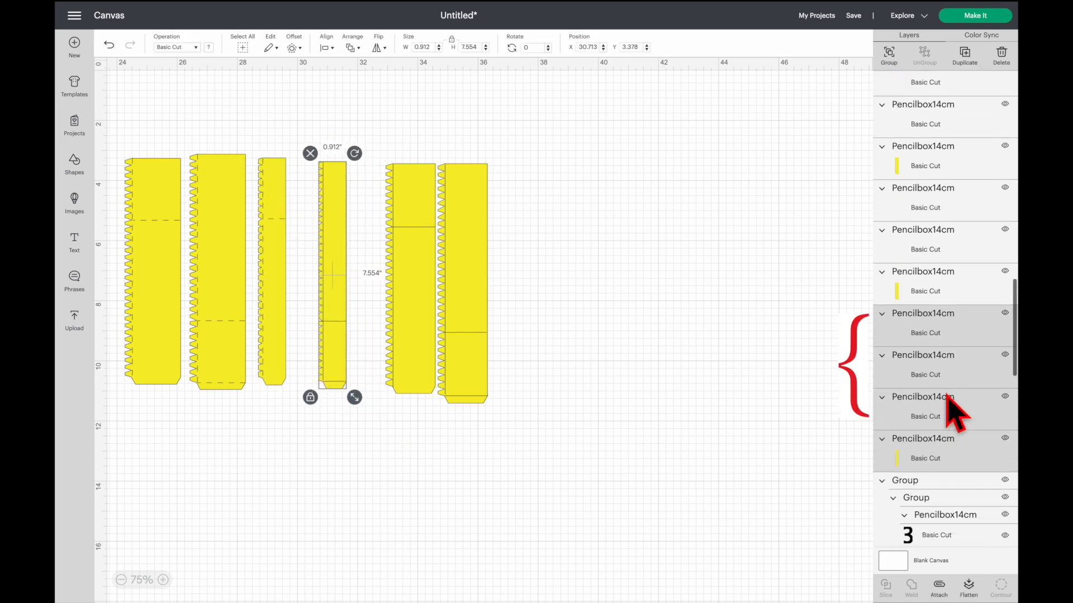
left_click(832, 311)
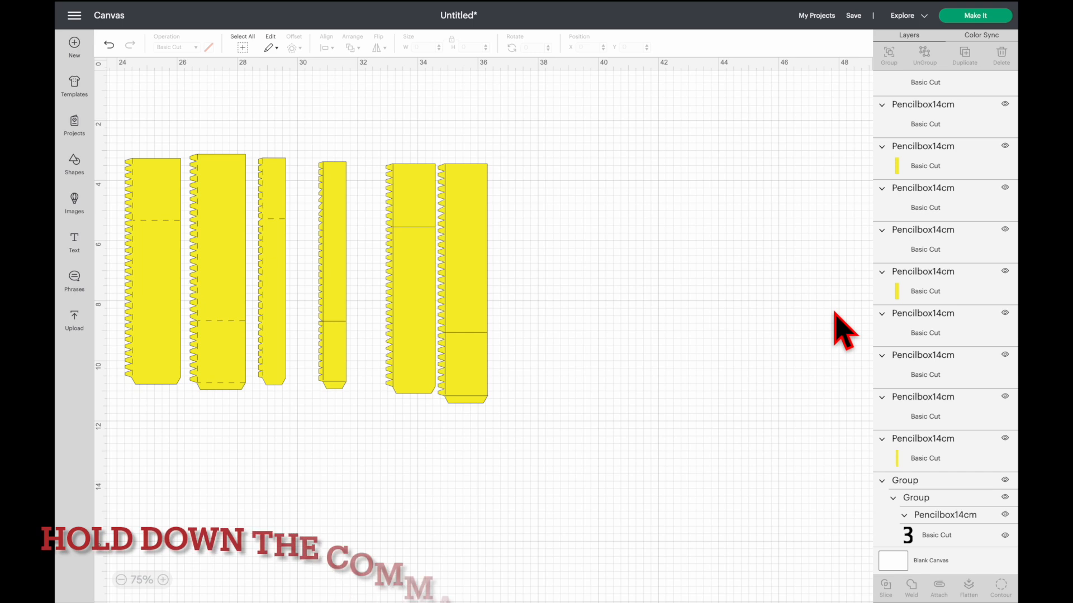
left_click(925, 314, "ctrl")
left_click(924, 357, "ctrl")
left_click(920, 399, "ctrl")
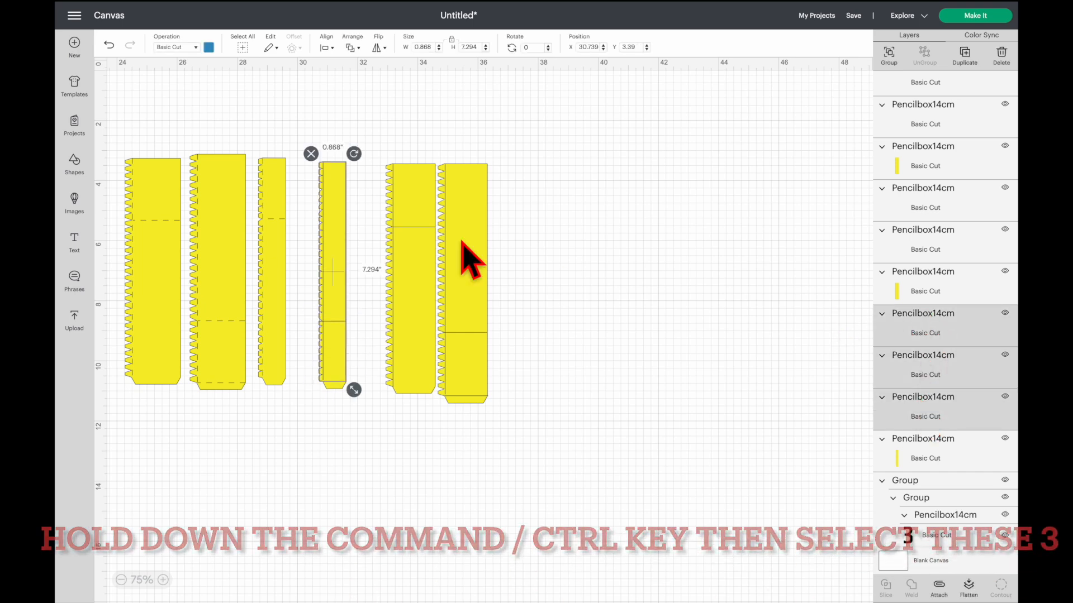
left_click(187, 49)
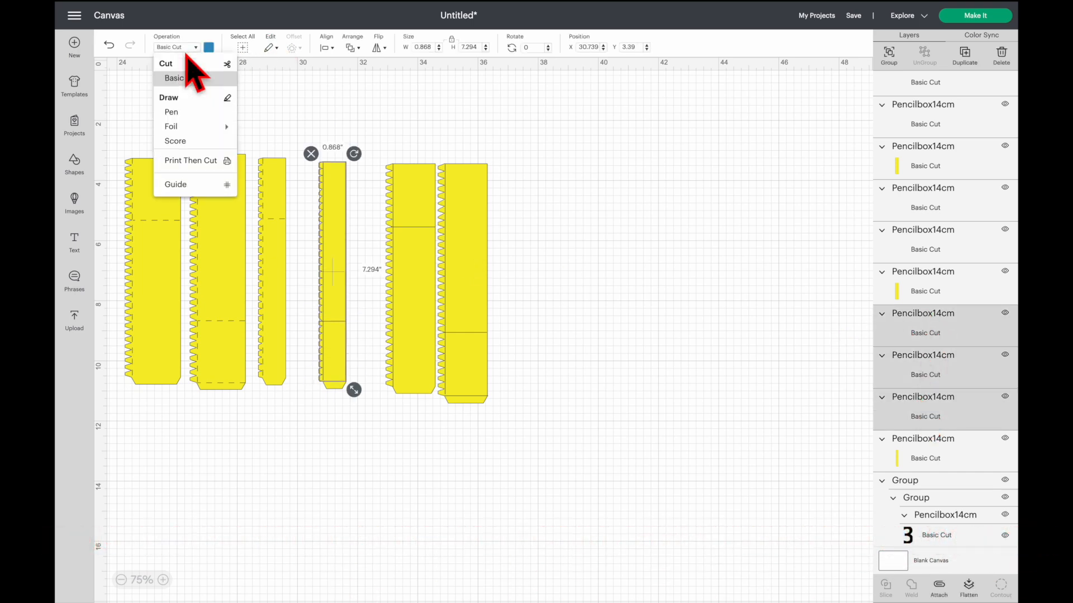
left_click(195, 142)
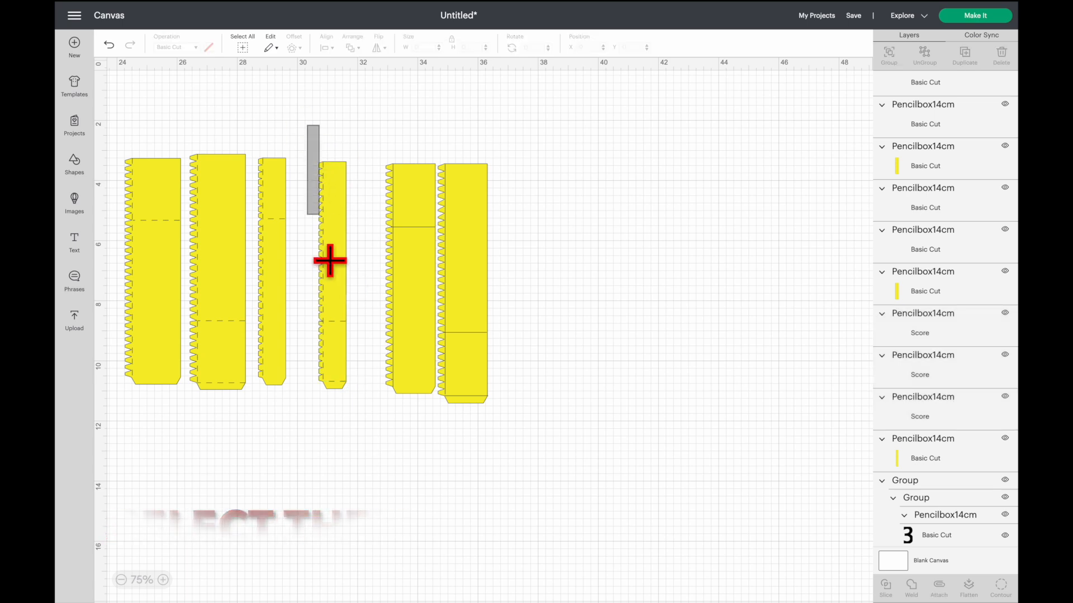
- Attach the narrow fourth strip's score lines to its outline and move the strip closer to the third one
left_click_drag(306, 172, 383, 443)
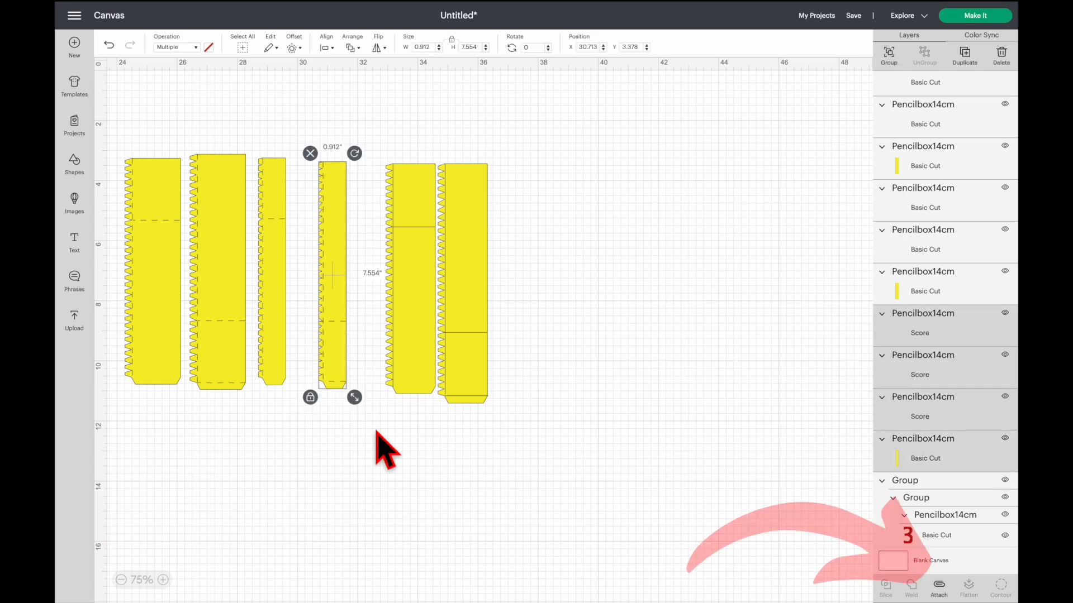
left_click(939, 586)
left_click_drag(330, 283, 311, 283)
- Move the fifth strip away from the sixth and change its two fold-line layers from Basic Cut to Score
left_click_drag(361, 143, 421, 380)
left_click_drag(406, 344, 369, 341)
scroll(934, 413, "down", 3)
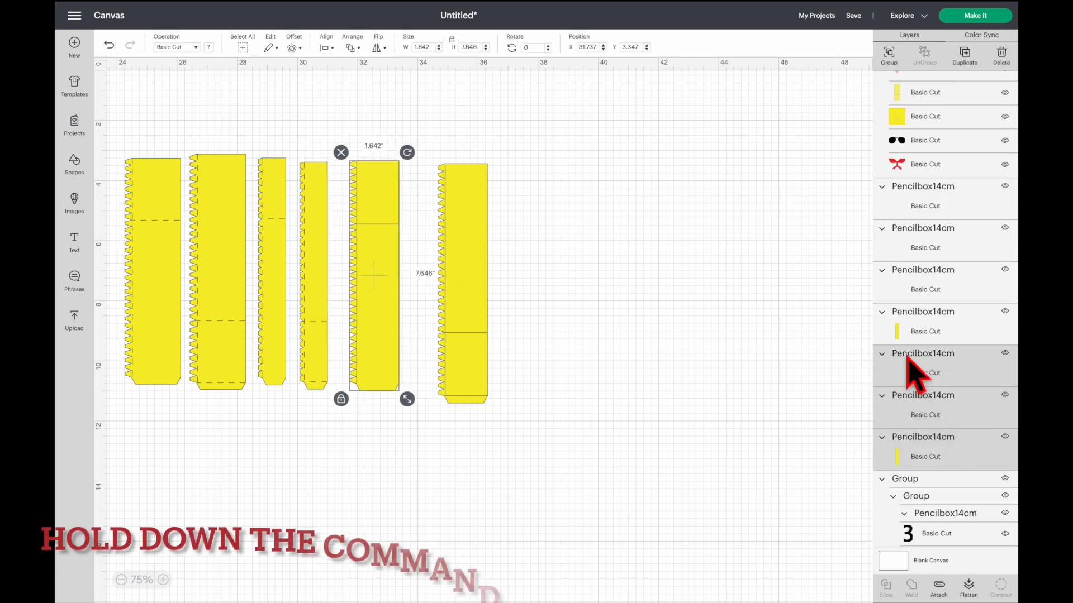
left_click(823, 373)
left_click(919, 373)
left_click(921, 396, "ctrl")
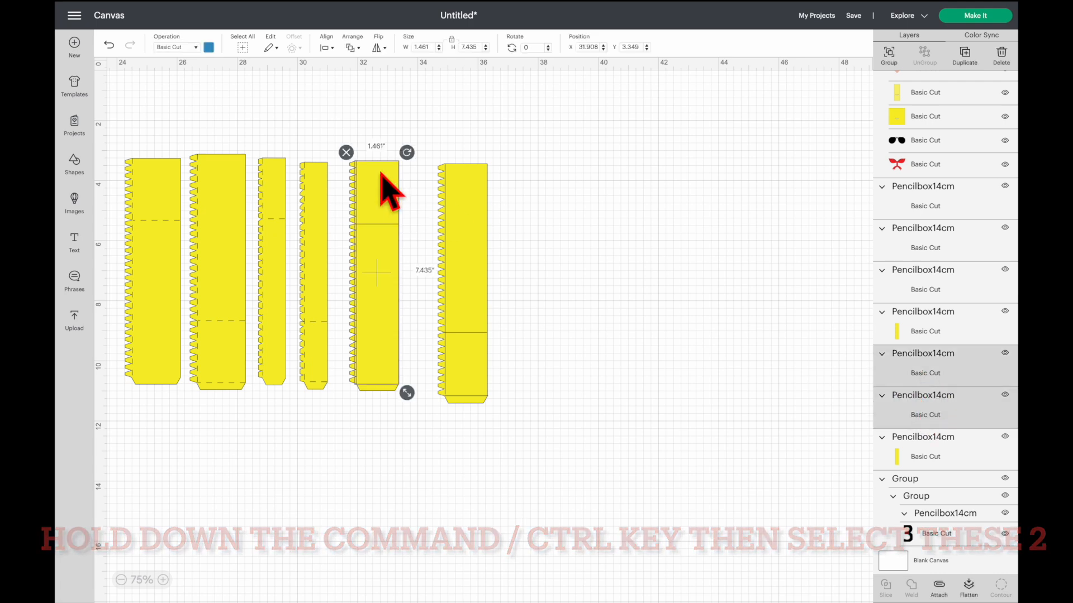
left_click(193, 47)
left_click(194, 141)
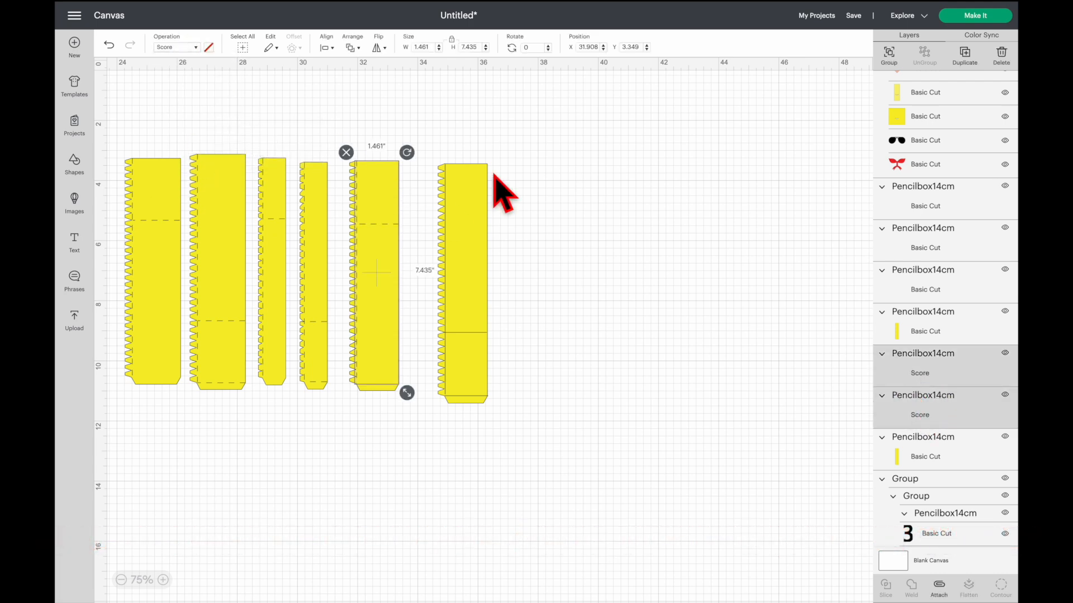
- Attach the fifth strip's two score-line layers to its yellow outline
left_click_drag(330, 138, 420, 408)
left_click(940, 585)
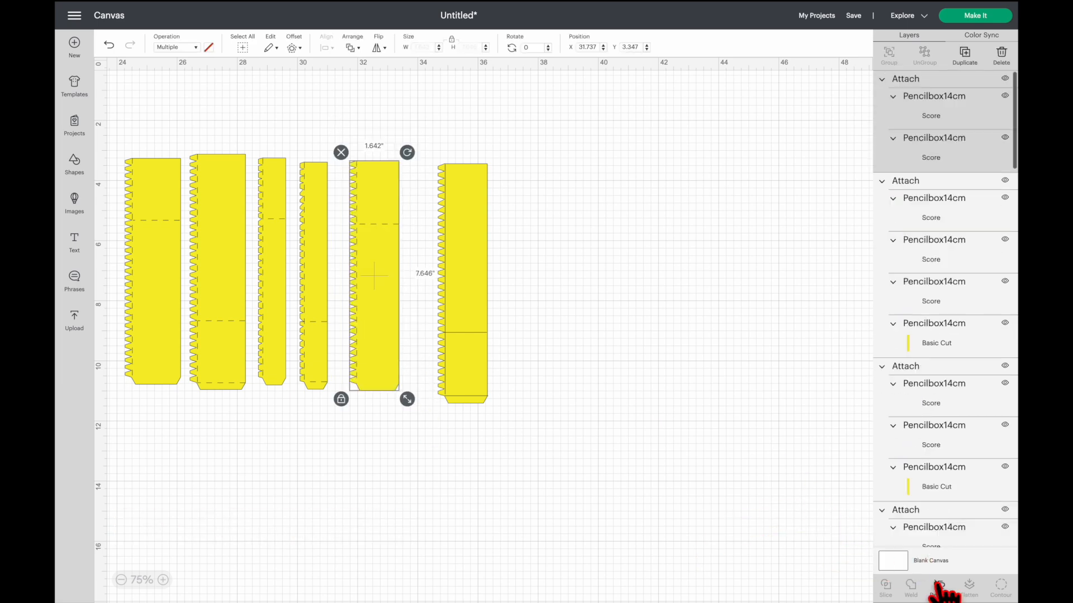
- Change the operation of the sixth strip's three fold-line layers from Basic Cut to Score
left_click(450, 271)
scroll(897, 497, "down", 5)
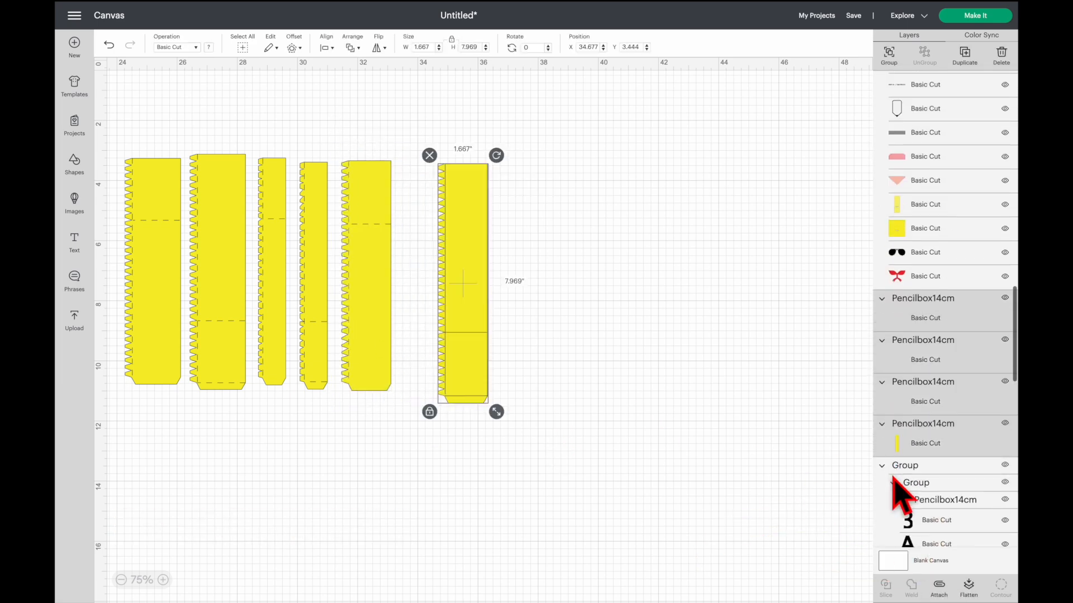
left_click(838, 414)
left_click(922, 301)
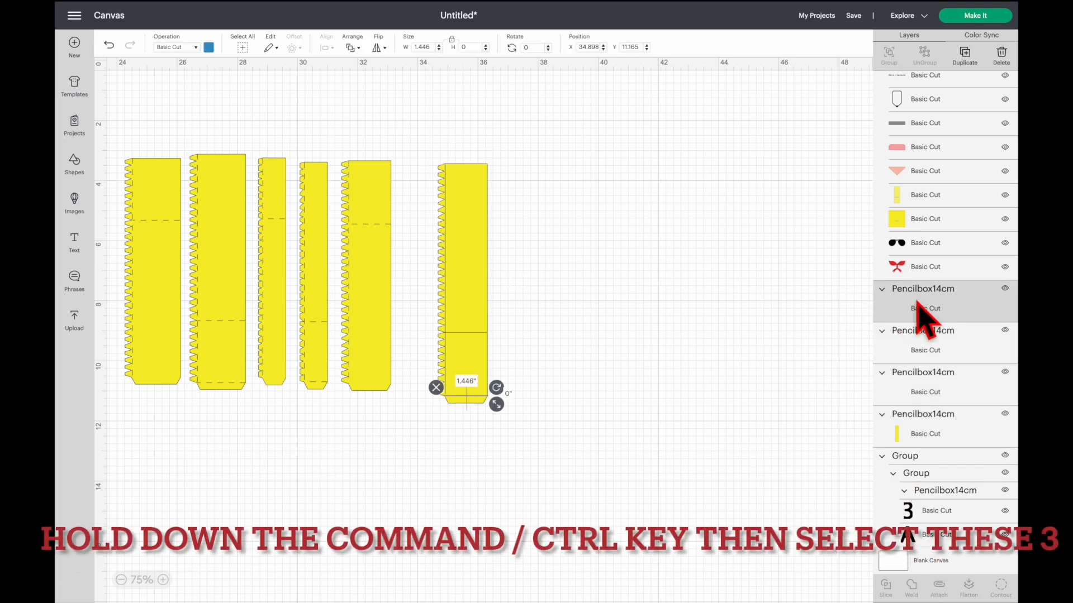
left_click(922, 338, "ctrl")
left_click(914, 380, "ctrl")
left_click(174, 50)
left_click(201, 147)
- Attach the sixth strip's three score-line layers to its yellow outline
left_click(412, 128)
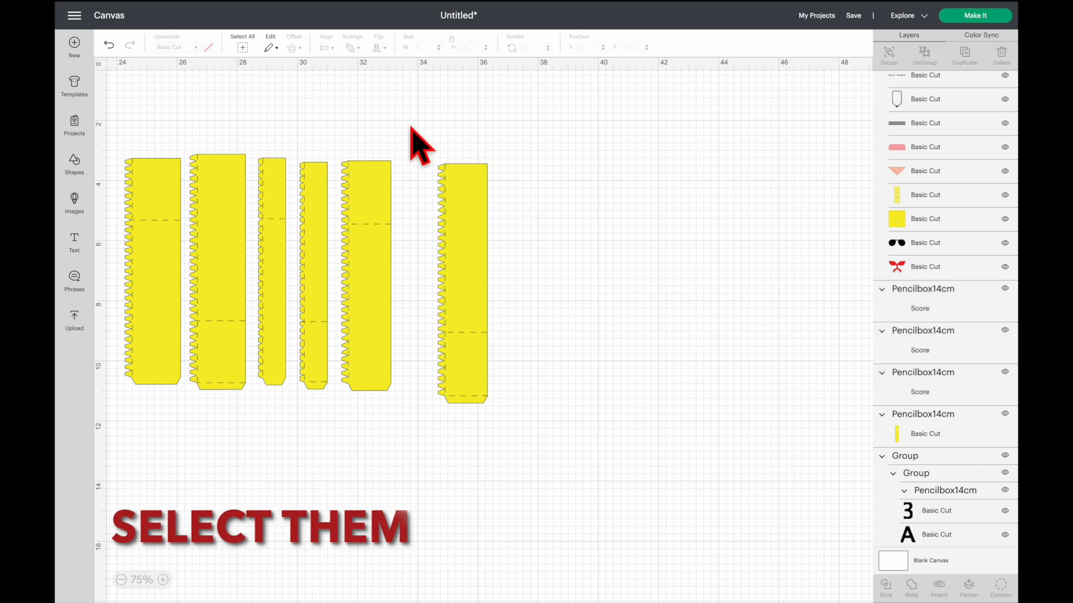
left_click_drag(412, 127, 528, 417)
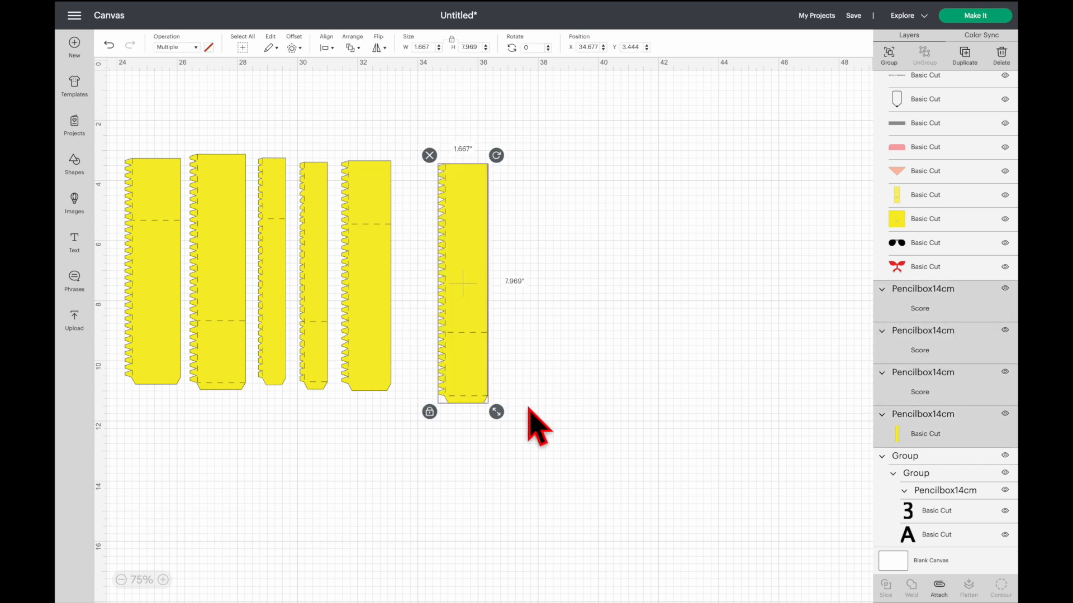
left_click(939, 585)
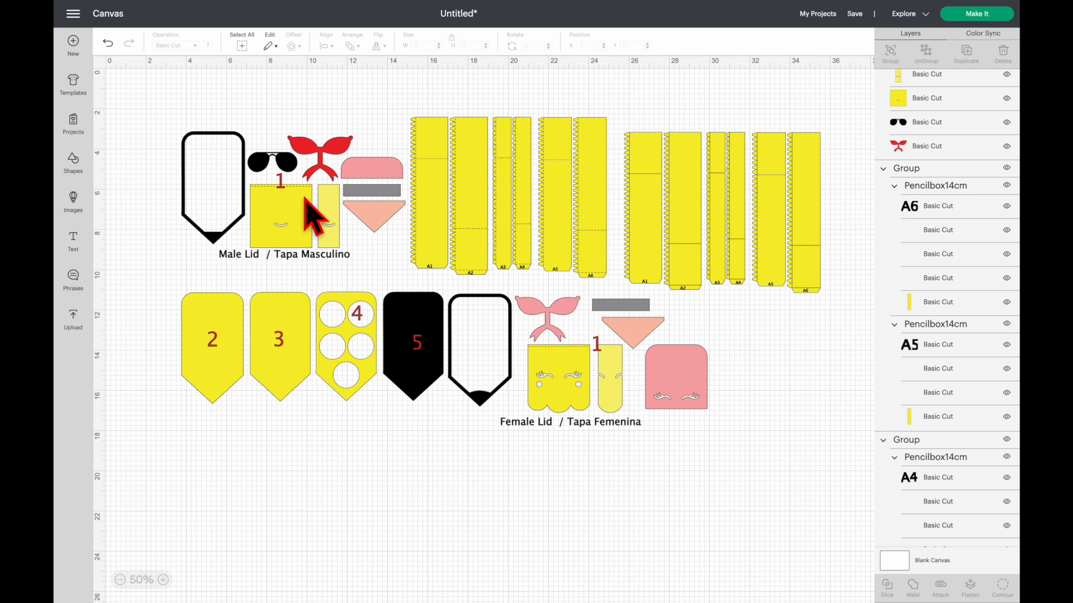
- Ungroup the male lid pieces and delete the "Male Lid / Tapa Masculino" label
left_click_drag(306, 201, 305, 206)
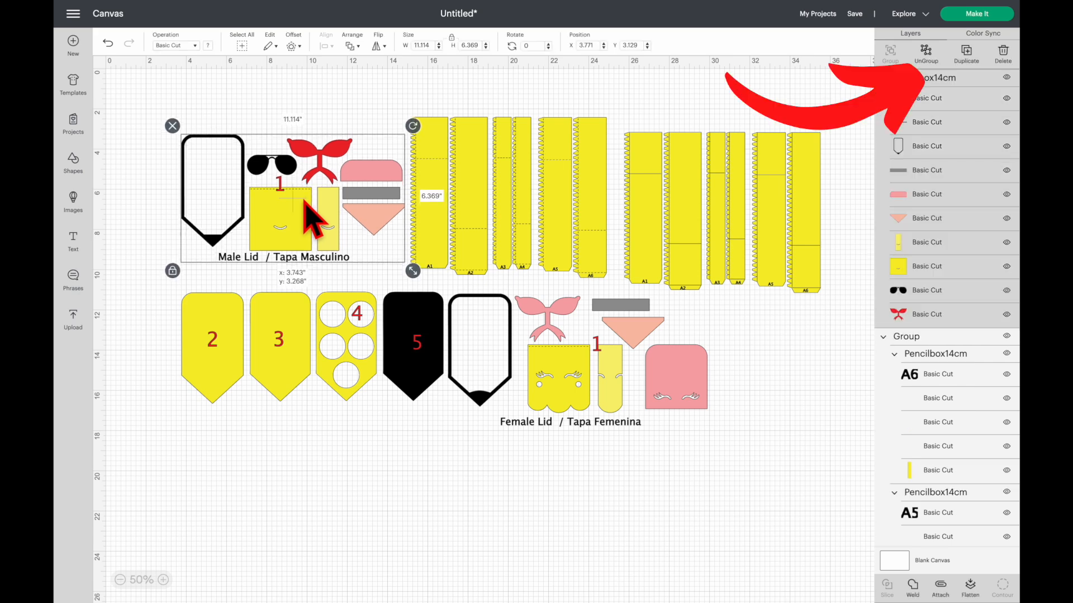
left_click(926, 53)
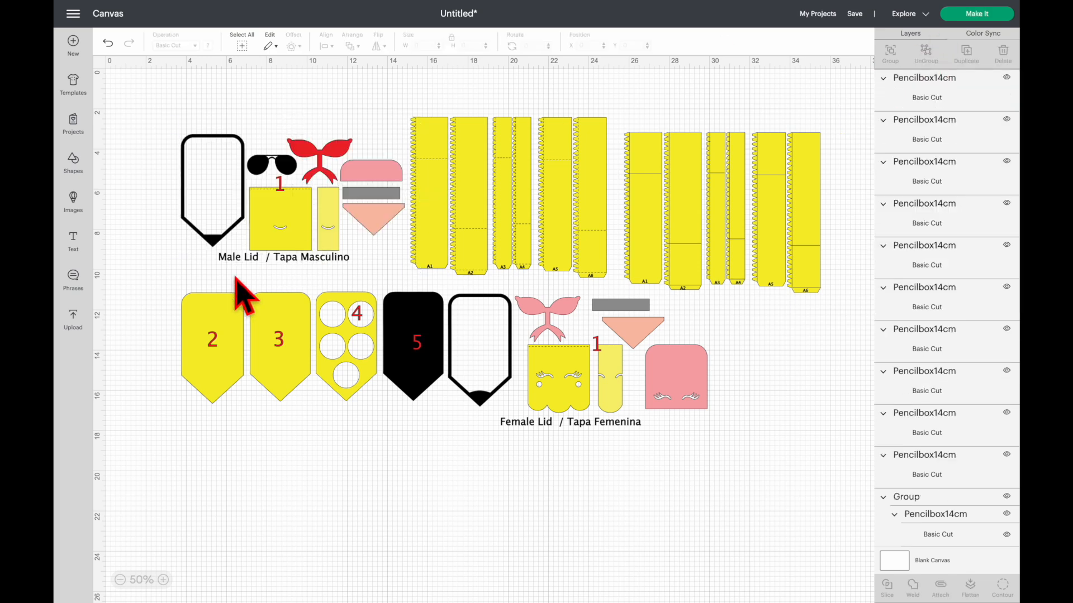
left_click_drag(239, 258, 264, 479)
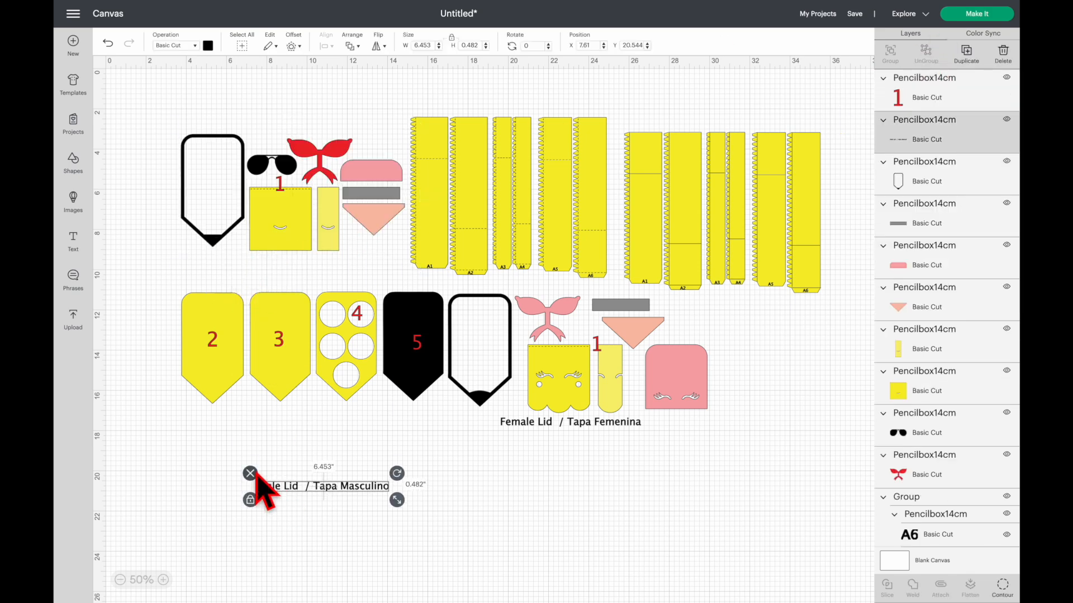
left_click(250, 473)
- Ungroup the female lid pieces and delete the "Female Lid / Tapa Femenina" label
left_click(534, 429)
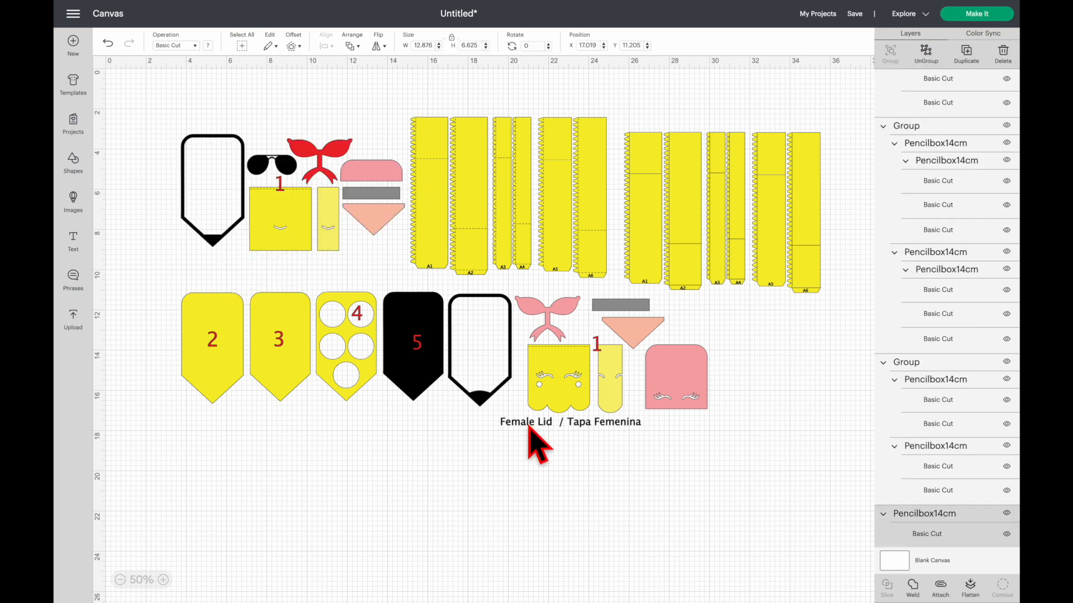
left_click(930, 53)
left_click_drag(525, 429, 515, 526)
key("Delete")
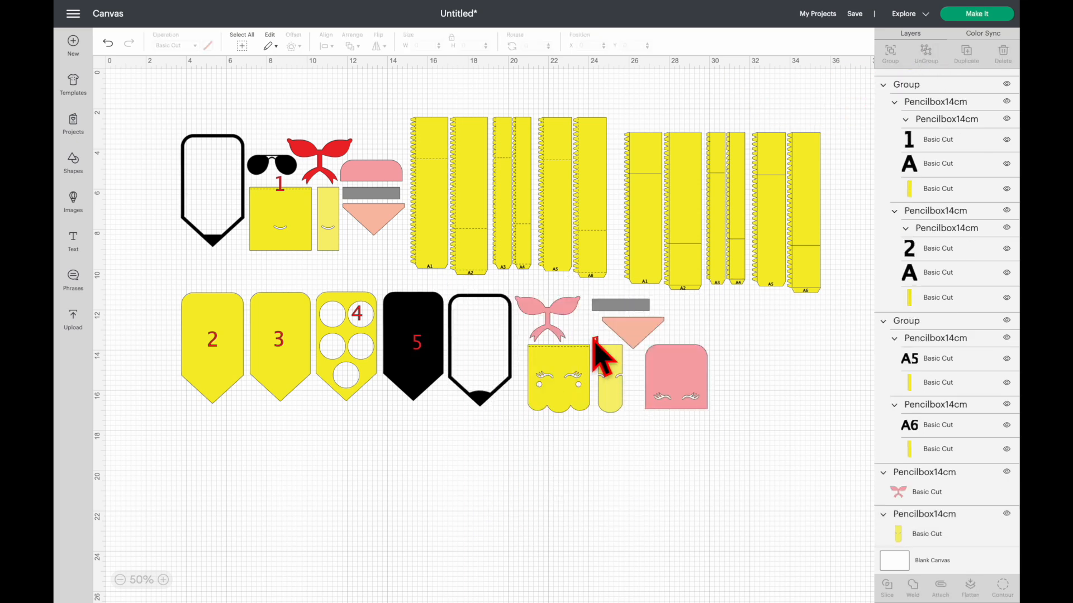
- Delete all the red piece numbers: both 1s, 2, 3, 4 and 5
left_click(595, 342)
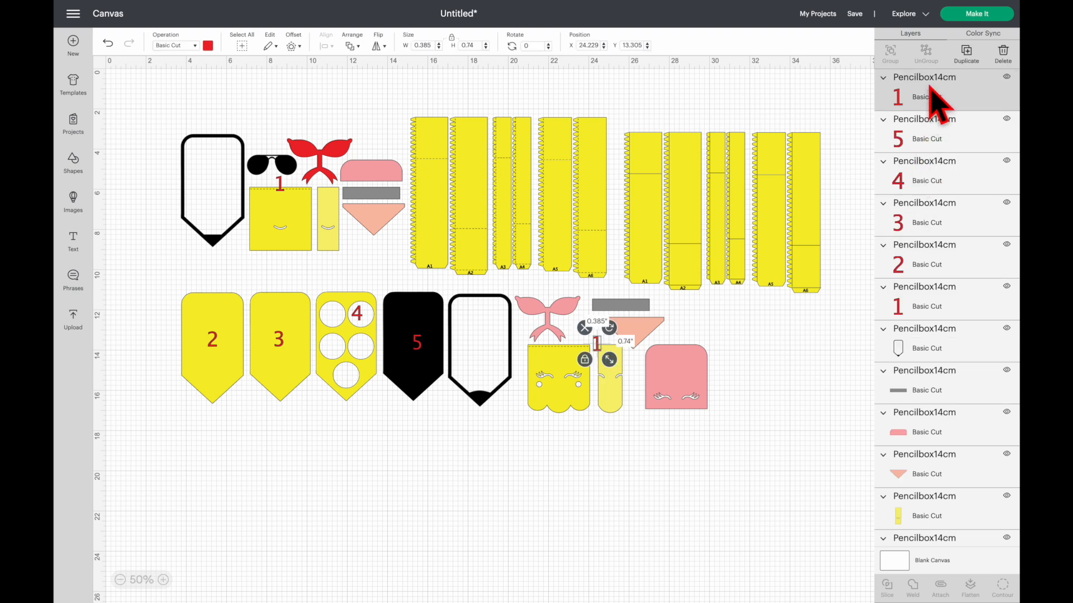
left_click(922, 140, "shift")
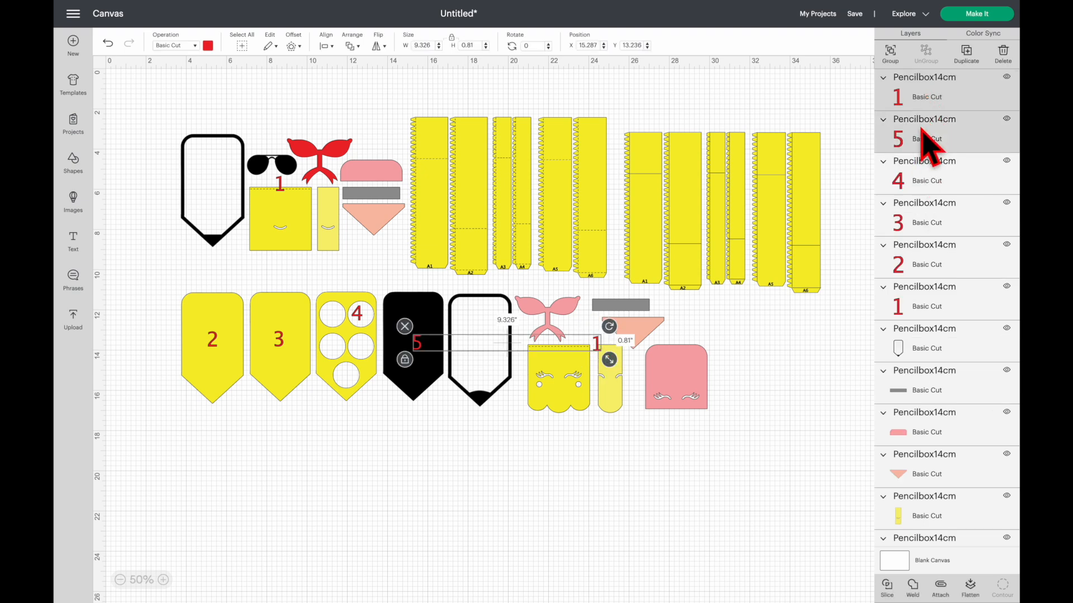
left_click(922, 179, "shift")
left_click(919, 222, "shift")
left_click(916, 258, "shift")
left_click(912, 306, "shift")
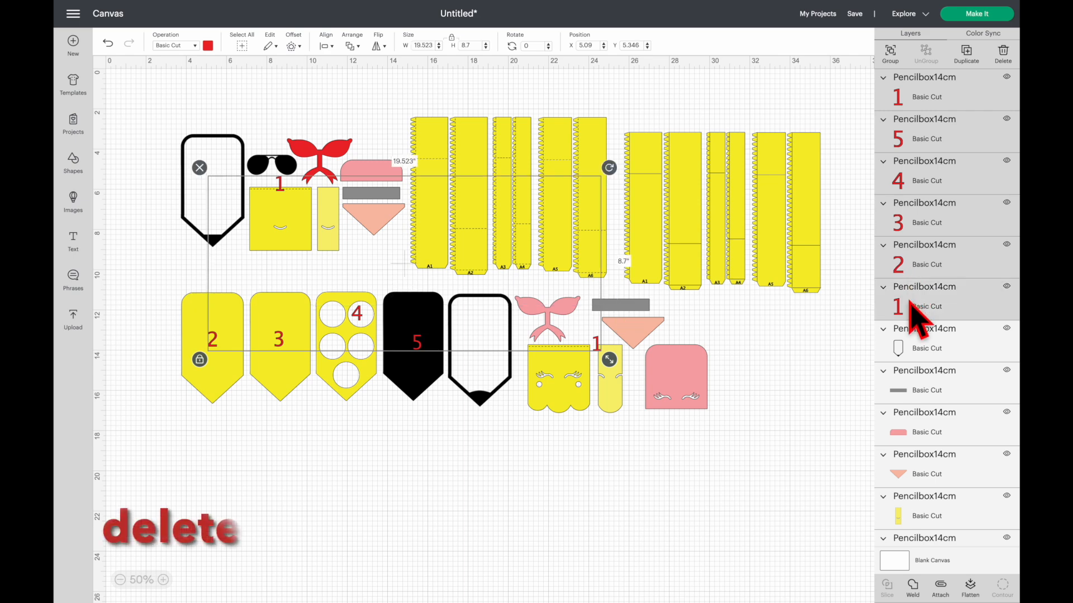
key("Delete")
scroll(920, 398, "down", 5)
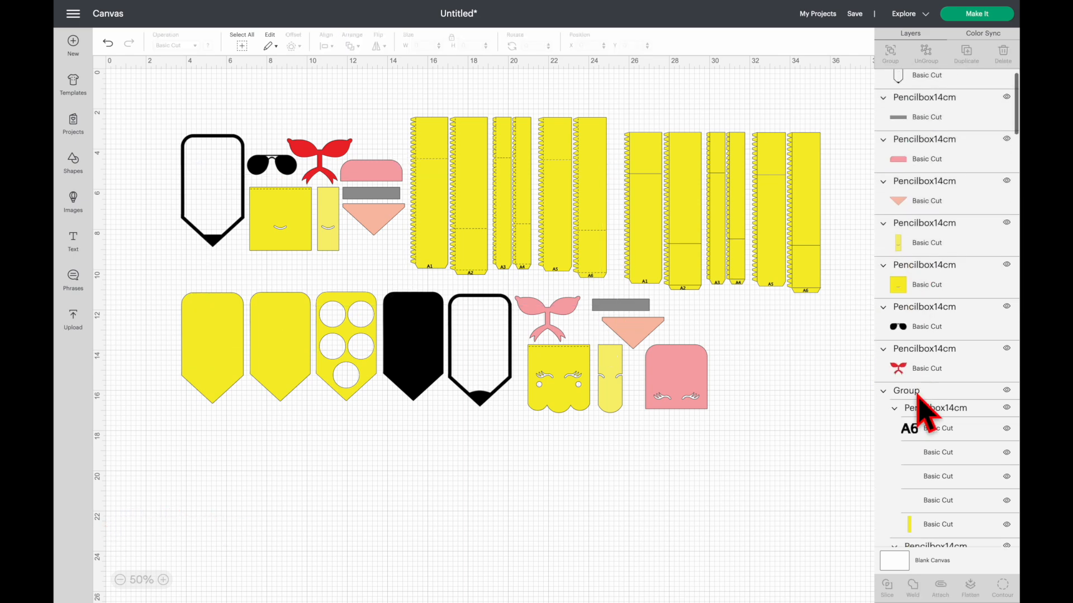
- Delete the A6 and A5 piece labels from the right-hand set of yellow strips
left_click(939, 313)
key("Delete")
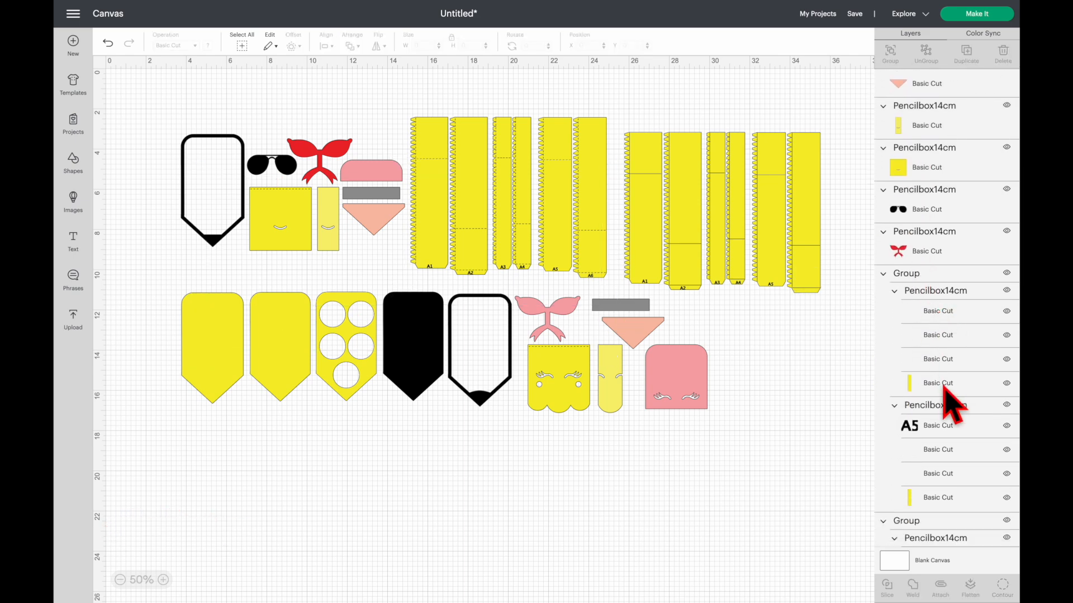
left_click(942, 430)
key("Delete")
scroll(949, 441, "down", 8)
scroll(941, 336, "up", 4)
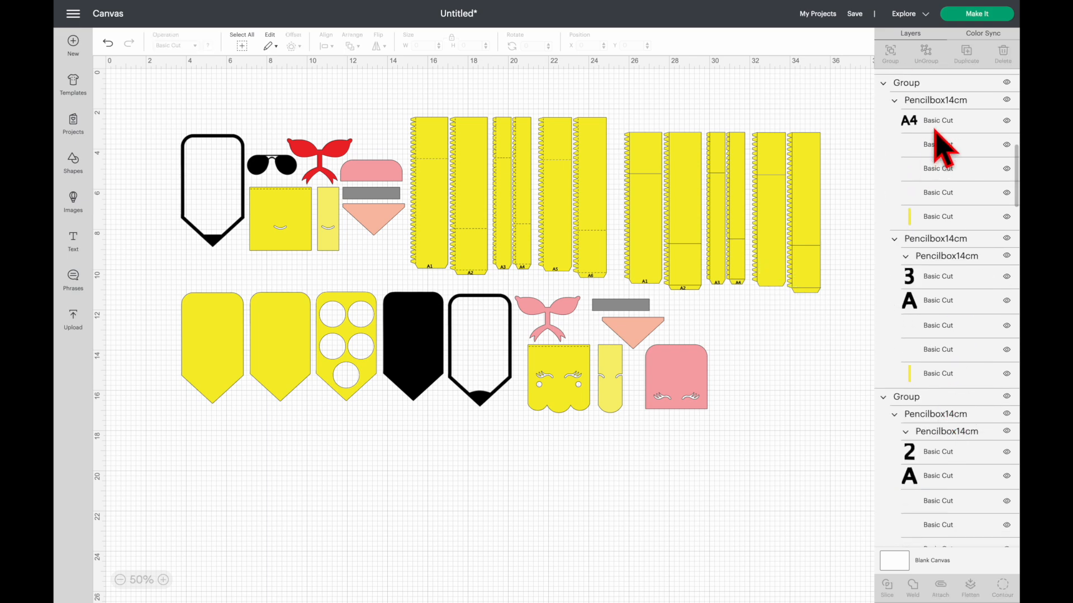
- Delete the A4 and A3 piece labels from the right-hand set of yellow strips
left_click(932, 124)
key("Delete")
left_click(922, 248)
key("Delete")
left_click(922, 253)
key("Delete")
- Delete the A2 and A1 piece labels from the right-hand set of yellow strips
scroll(898, 264, "down", 3)
left_click(929, 265)
key("Delete")
left_click(922, 361)
left_click(932, 381, "shift")
key("Delete")
left_click(928, 468)
left_click(930, 485, "shift")
key("Delete")
- Delete the remaining piece labels A1 to A6 from the left-hand set of yellow strips
scroll(931, 241, "down", 7)
left_click(931, 166)
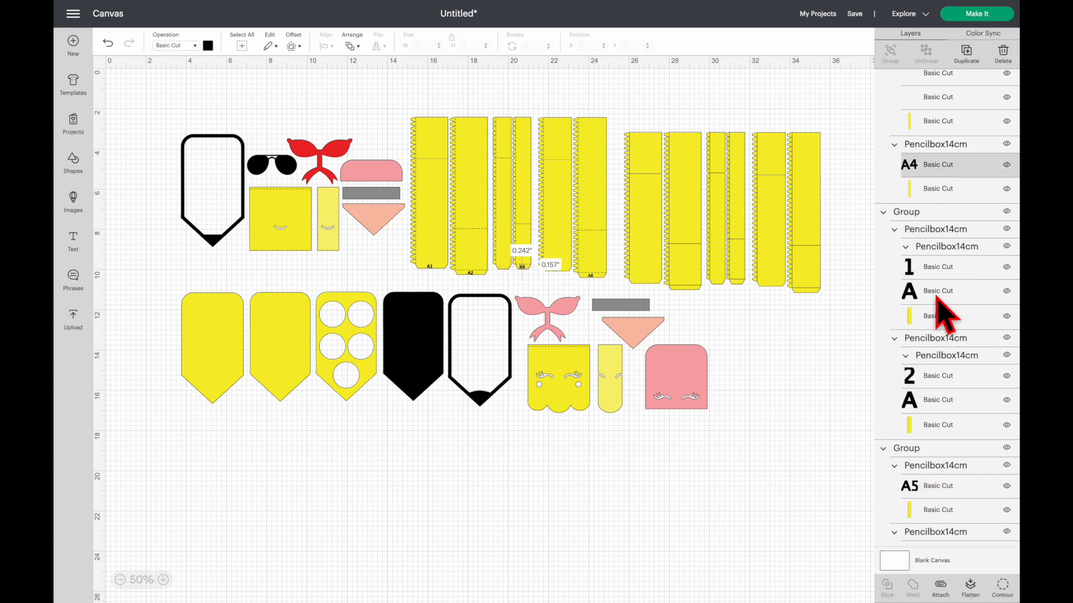
left_click(929, 268, "shift")
left_click(930, 291, "shift")
left_click(927, 378, "shift")
left_click(925, 398, "shift")
left_click(926, 488, "shift")
scroll(927, 491, "down", 6)
left_click(932, 191, "shift")
scroll(933, 183, "up", 5)
scroll(950, 483, "down", 7)
key("Delete")
scroll(941, 401, "up", 6)
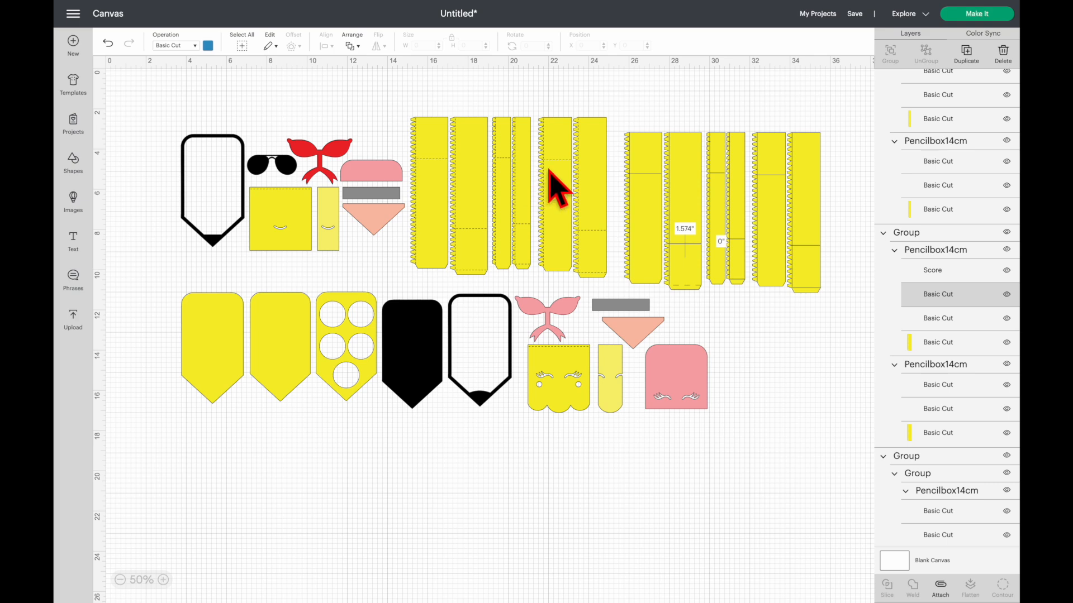
- Replace the right-hand set of six yellow strips with a duplicate of the left-hand set, placed beside the original
left_click_drag(831, 116, 634, 282)
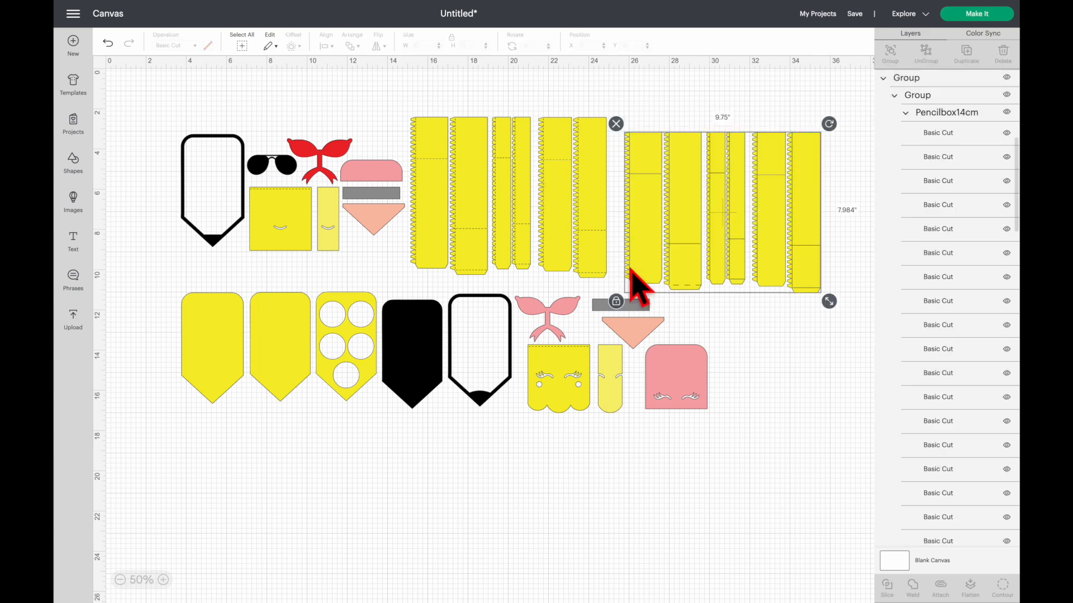
key("Delete")
left_click_drag(636, 123, 447, 210)
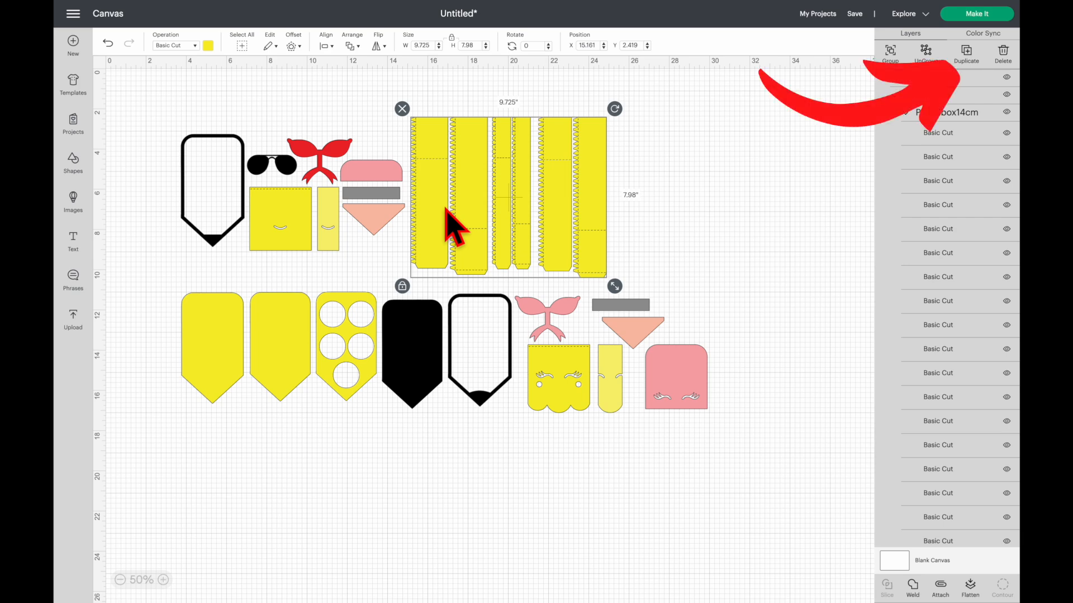
key("ctrl+v")
left_click_drag(551, 206, 754, 205)
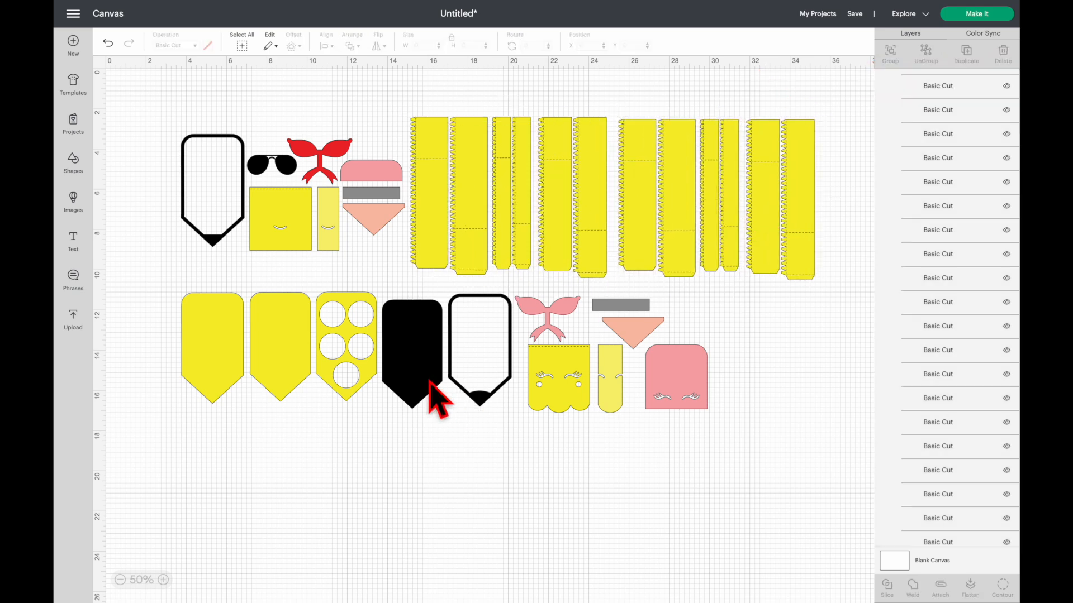
- Move the three yellow and one solid black pencil-shaped pieces together to about X 1.41, Y 12.25
left_click_drag(429, 380, 426, 375)
left_click_drag(166, 280, 455, 492)
mouse_move(407, 384)
left_mouse_down()
mouse_move(347, 407)
mouse_move(371, 395)
mouse_move(360, 394)
left_mouse_up()
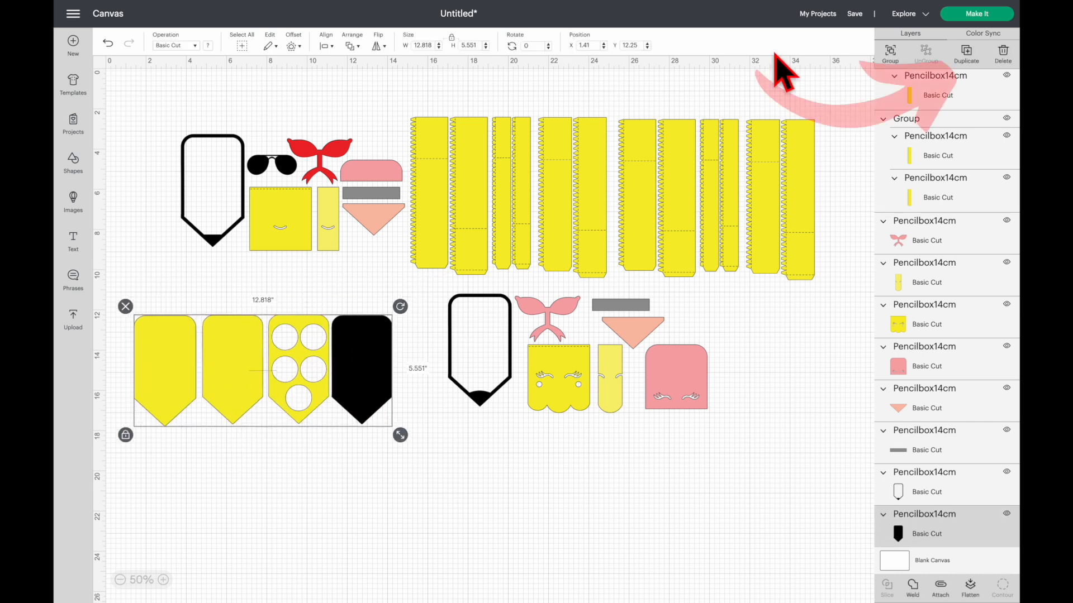
- Duplicate the four pencil-shaped pieces and arrange the copies in a row below the originals
left_click(965, 53)
mouse_move(369, 413)
left_mouse_down()
mouse_move(369, 520)
mouse_move(403, 555)
left_mouse_up()
left_click_drag(300, 400, 301, 573)
left_click_drag(235, 400, 235, 565)
left_click_drag(168, 397, 166, 559)
left_click_drag(395, 521, 378, 546)
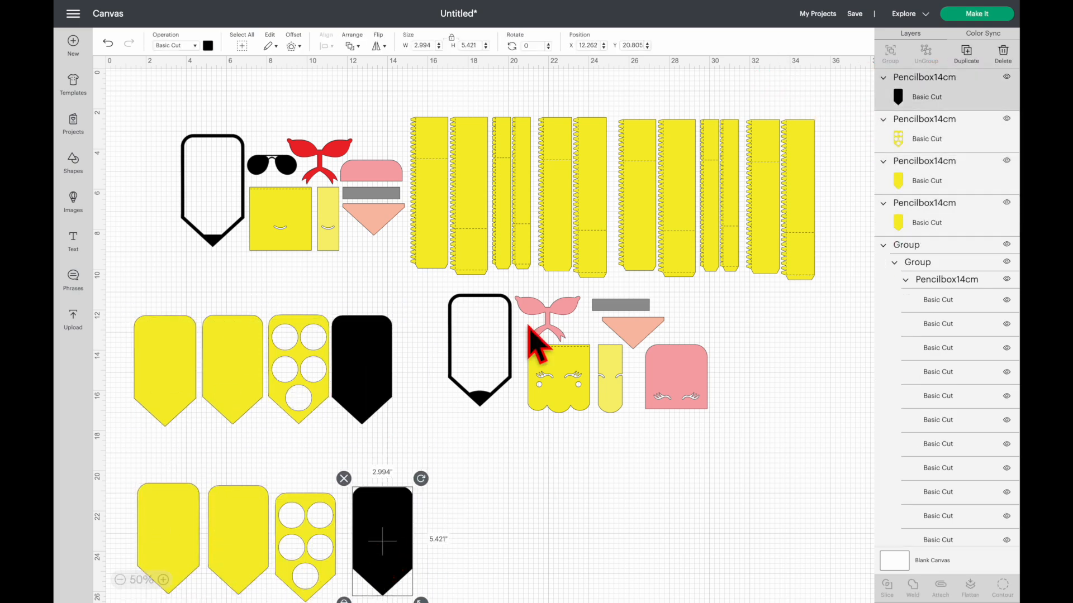
left_click(457, 508)
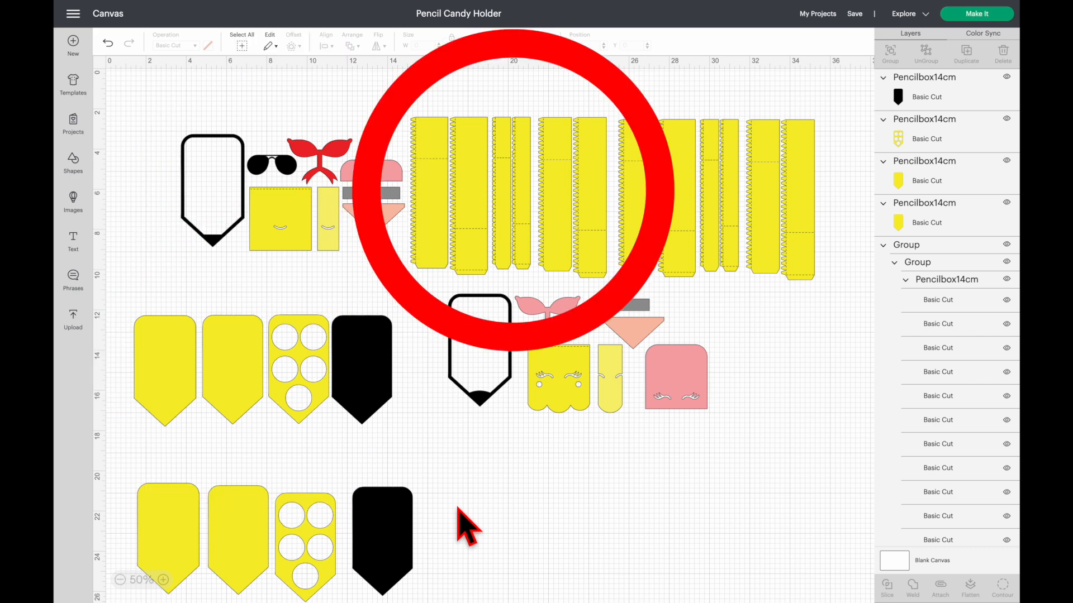
- Attach the group holding the two narrow strips in the original strip set
scroll(957, 488, "down", 15)
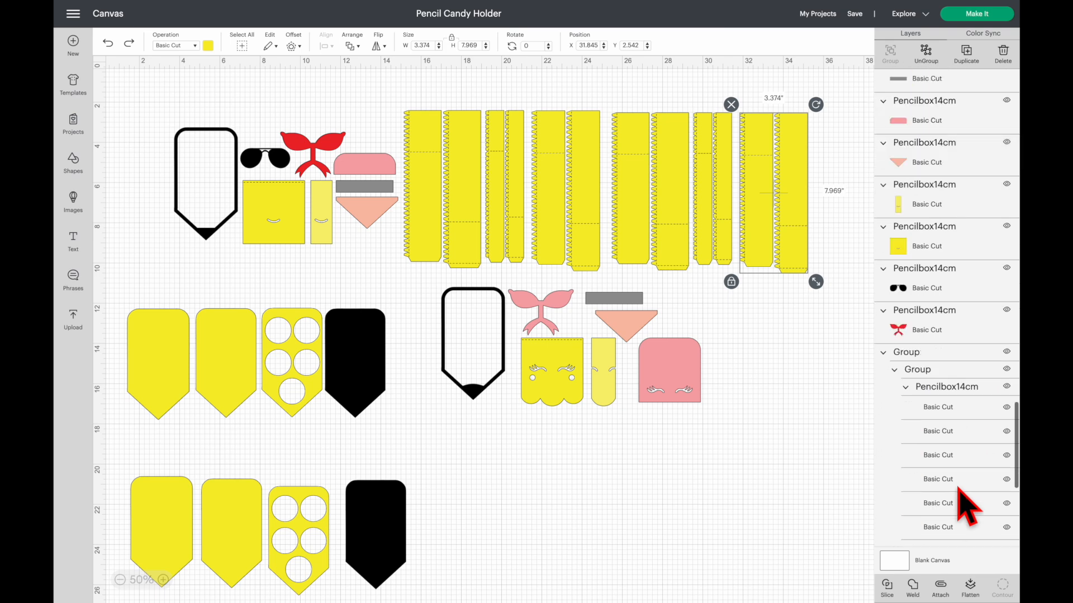
scroll(956, 485, "up", 3)
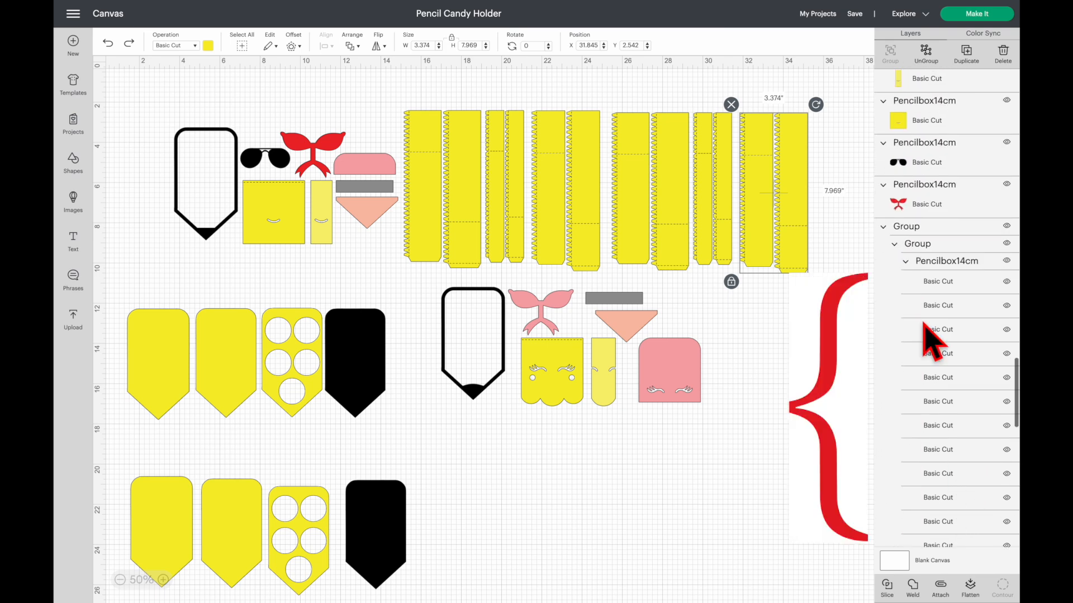
left_click(926, 251)
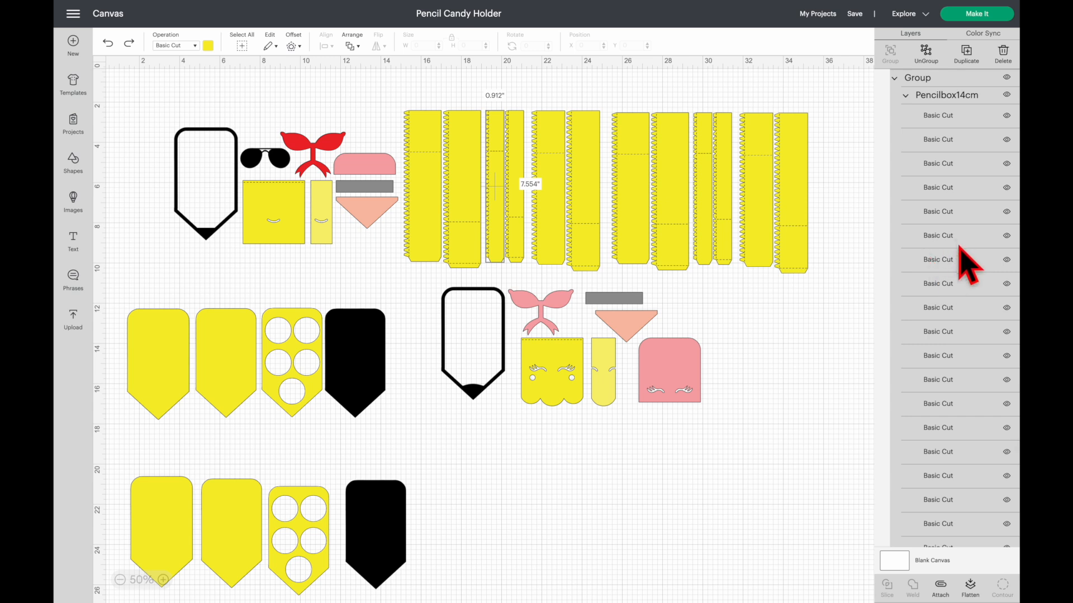
scroll(965, 267, "up", 3)
scroll(940, 265, "down", 3)
scroll(946, 283, "up", 2)
scroll(946, 282, "down", 5)
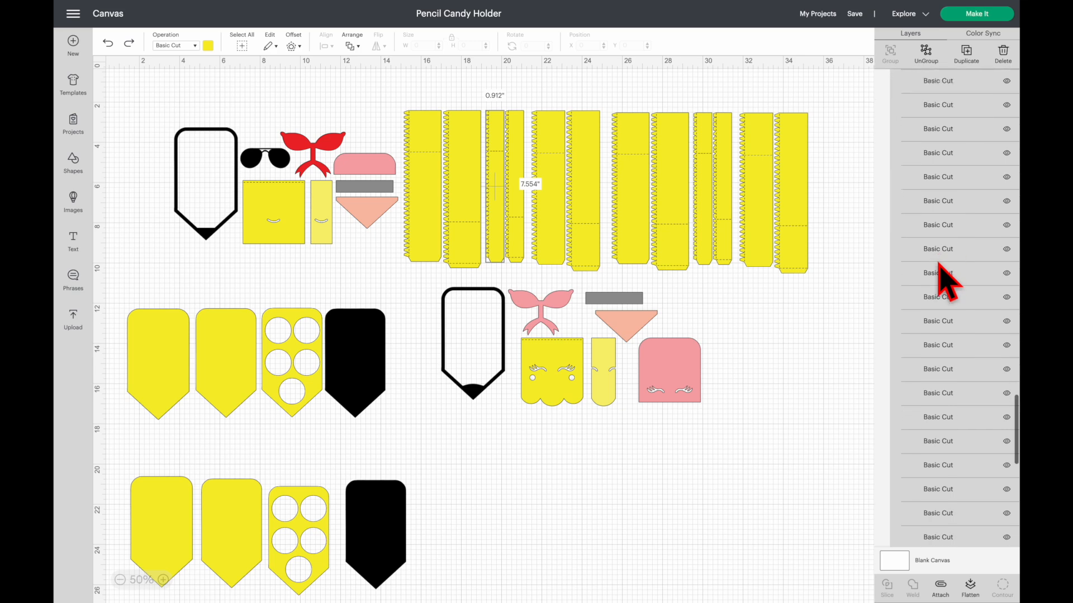
scroll(945, 282, "down", 1)
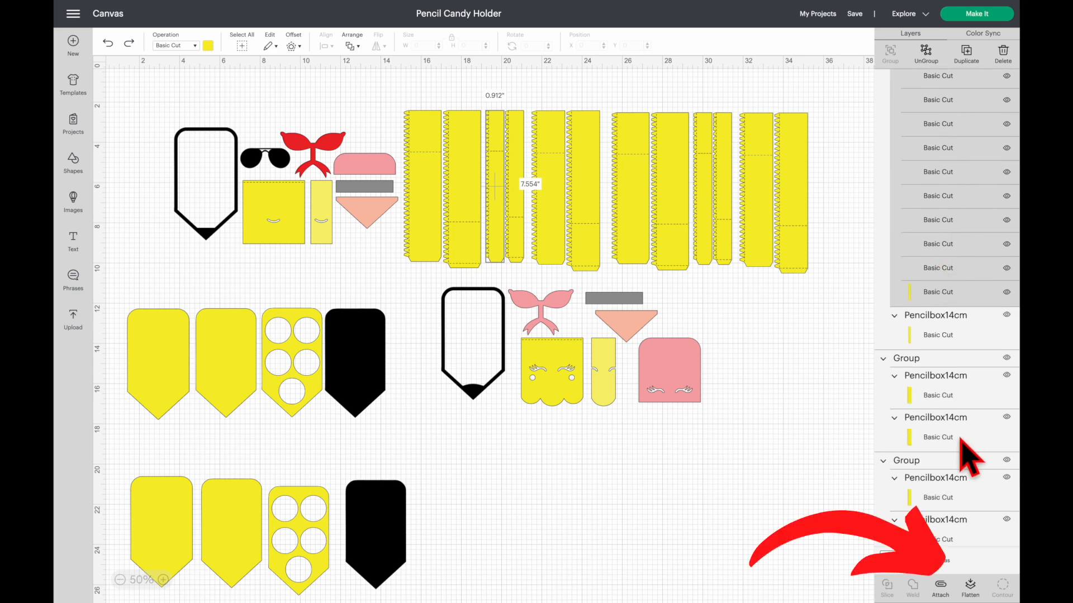
left_click(942, 586)
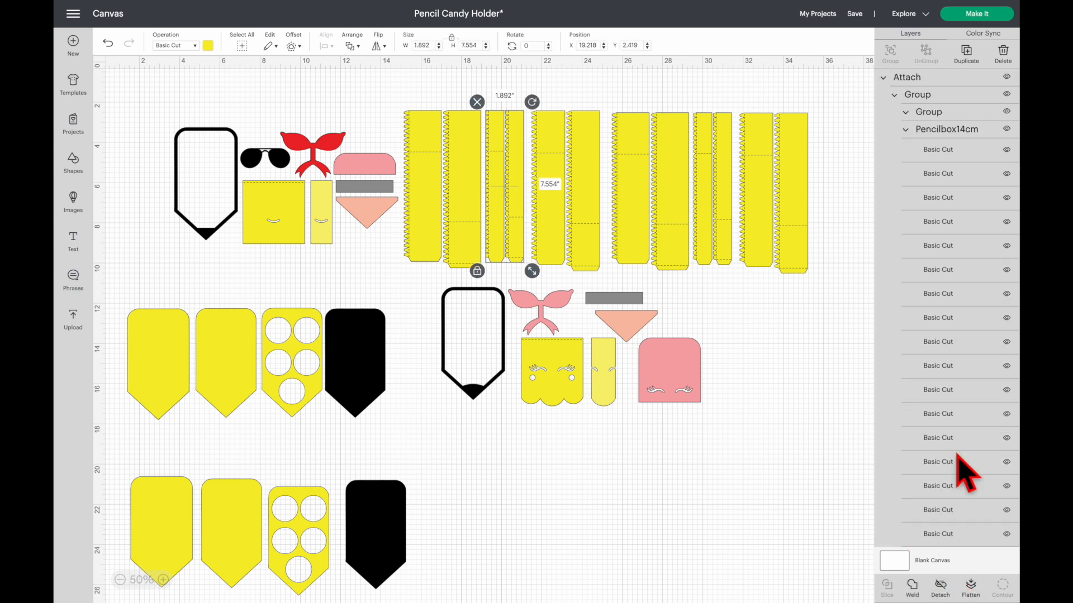
- Attach the group holding the two narrow strips in the duplicated strip set
scroll(958, 461, "down", 5)
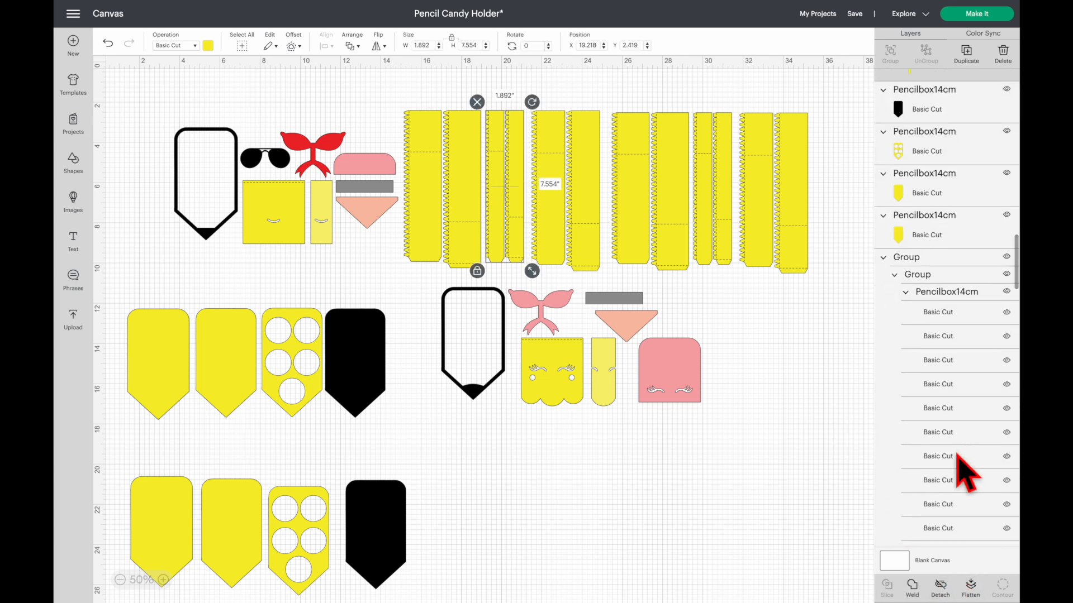
scroll(958, 461, "down", 1)
left_click(938, 248)
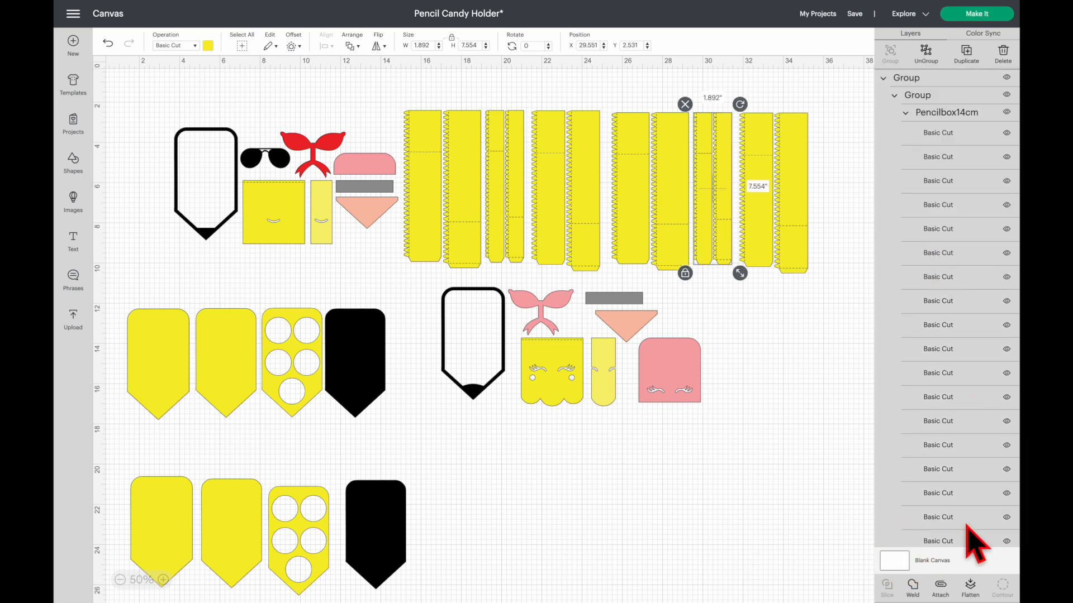
left_click(941, 586)
scroll(957, 455, "down", 10)
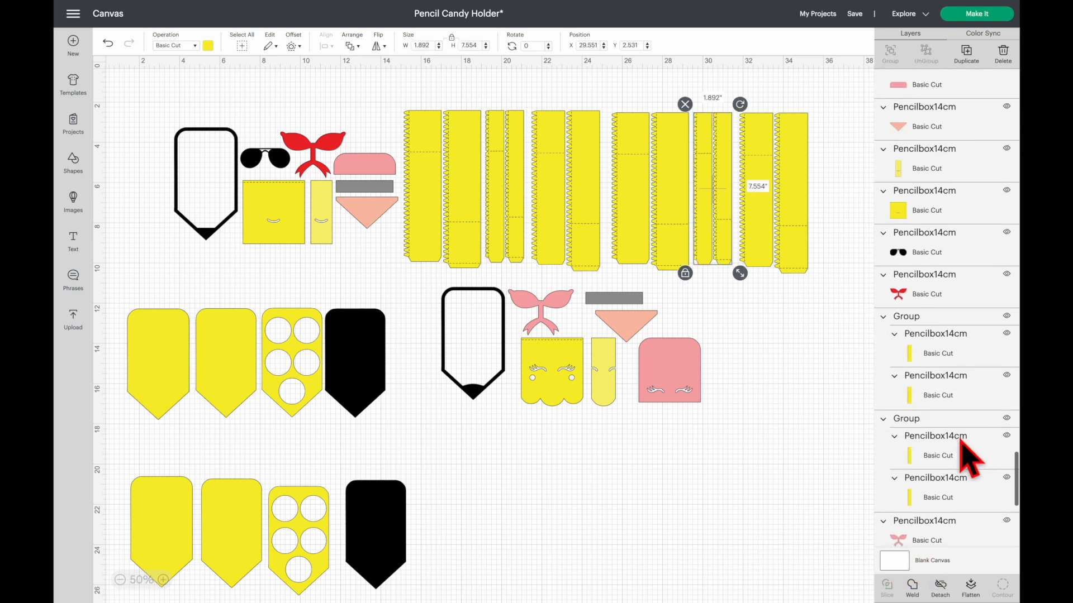
scroll(960, 454, "up", 10)
- In the mat preview, place the second gray rectangle below the first and set mat 1's material size to 8.5 in x 11 in
left_click(979, 13)
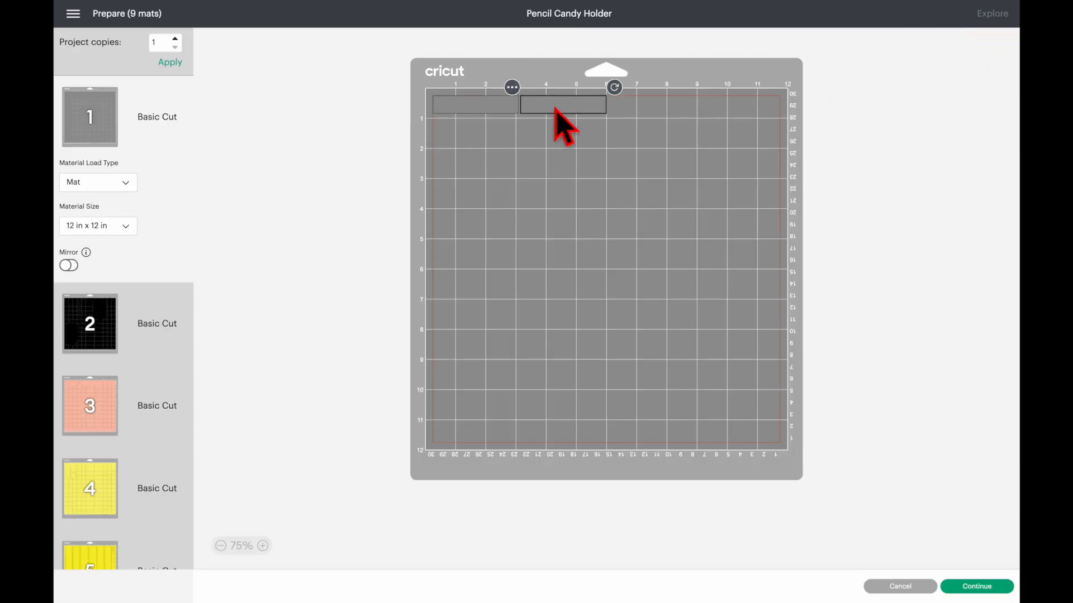
left_click_drag(564, 109, 468, 139)
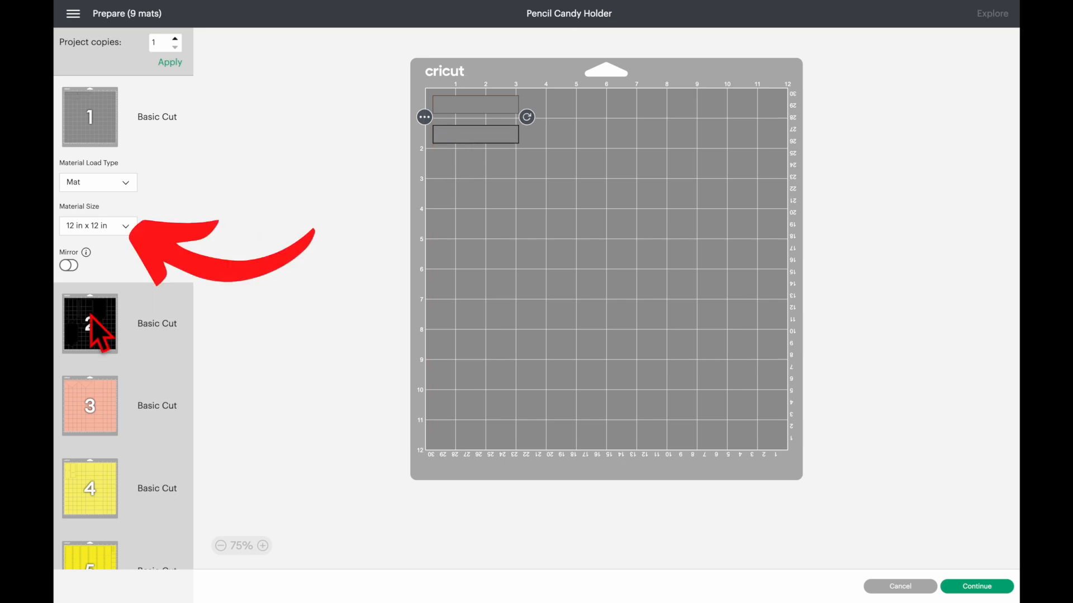
left_click(105, 226)
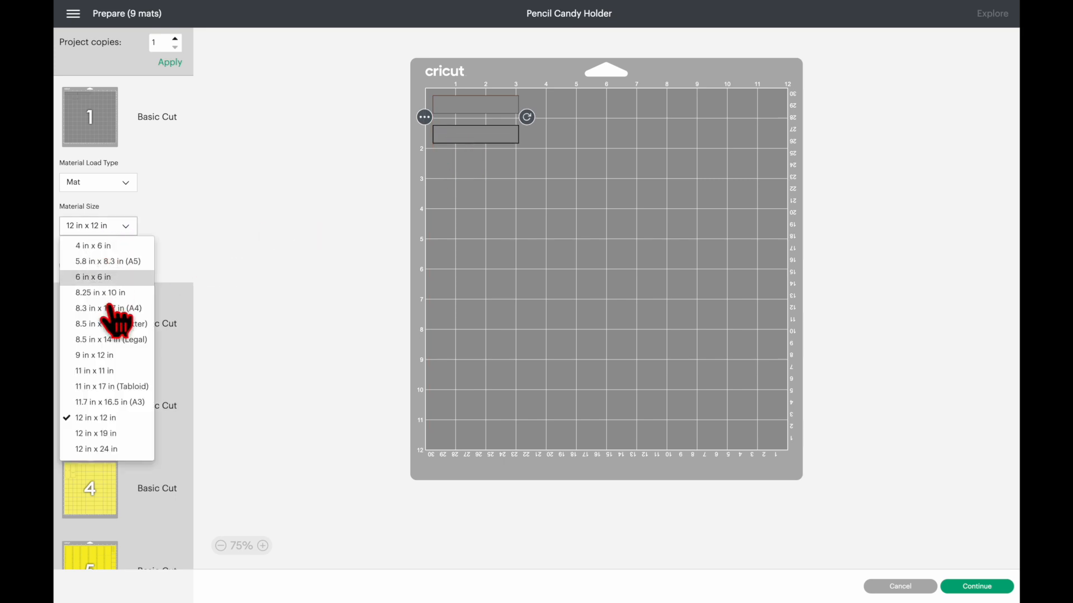
left_click(109, 324)
- Set the material size of the black mat 2 to 8.5 in x 11 in
left_click(101, 325)
left_click(106, 307)
left_click(107, 391)
scroll(108, 391, "down", 3)
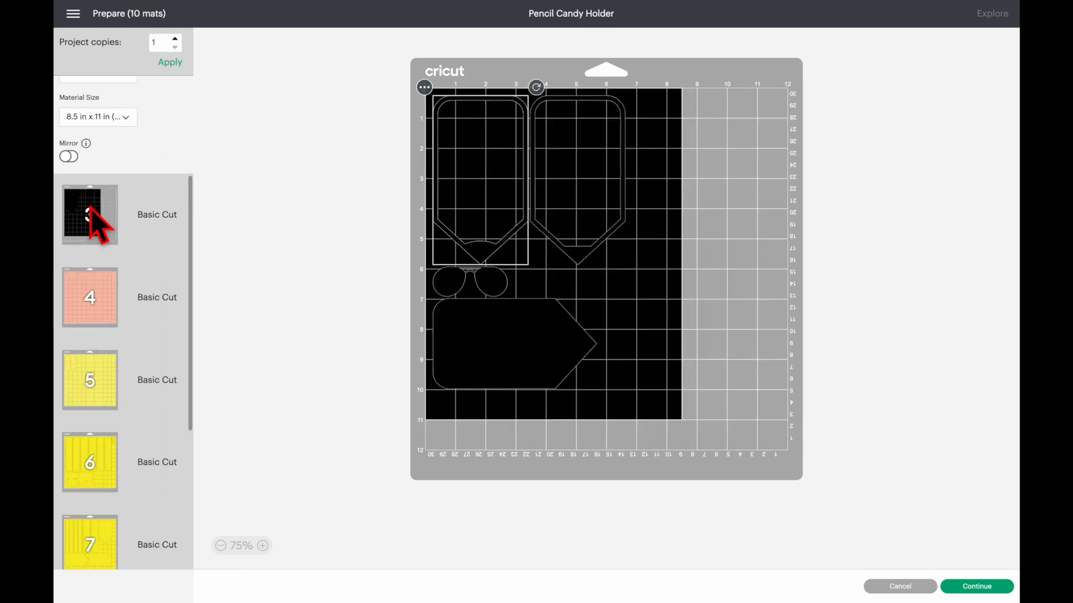
- Move the black pencil-shaped piece from mat 3 to the black mat 2
left_click(90, 216)
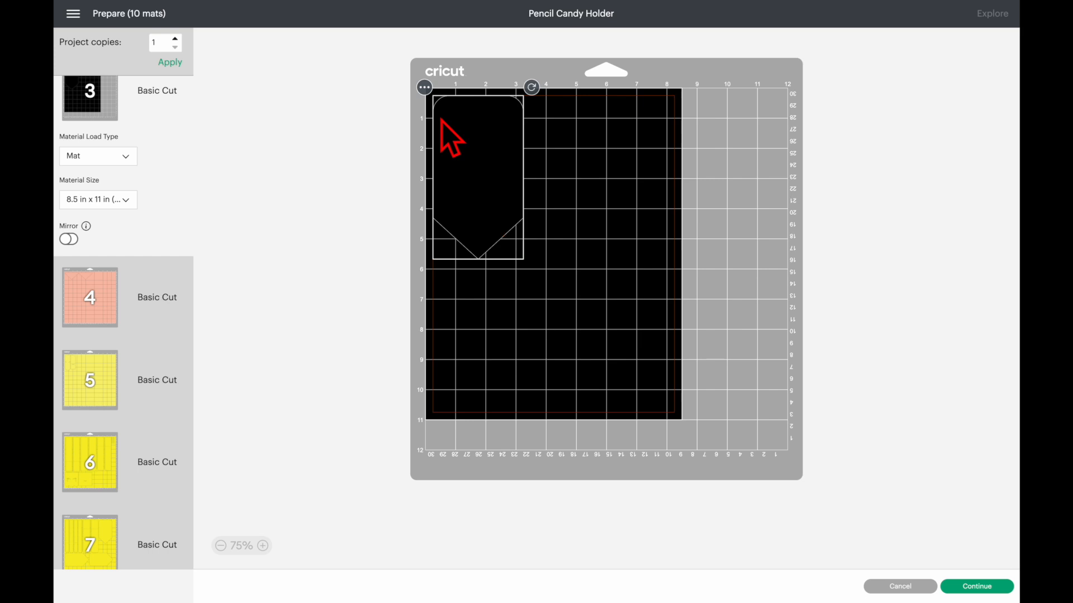
left_click(429, 92)
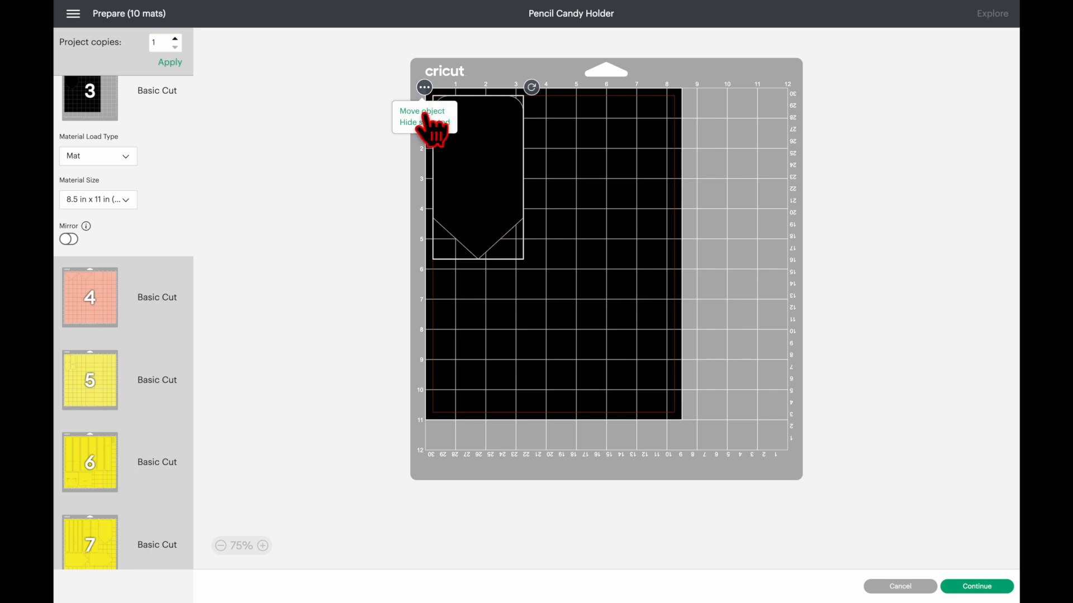
left_click(425, 112)
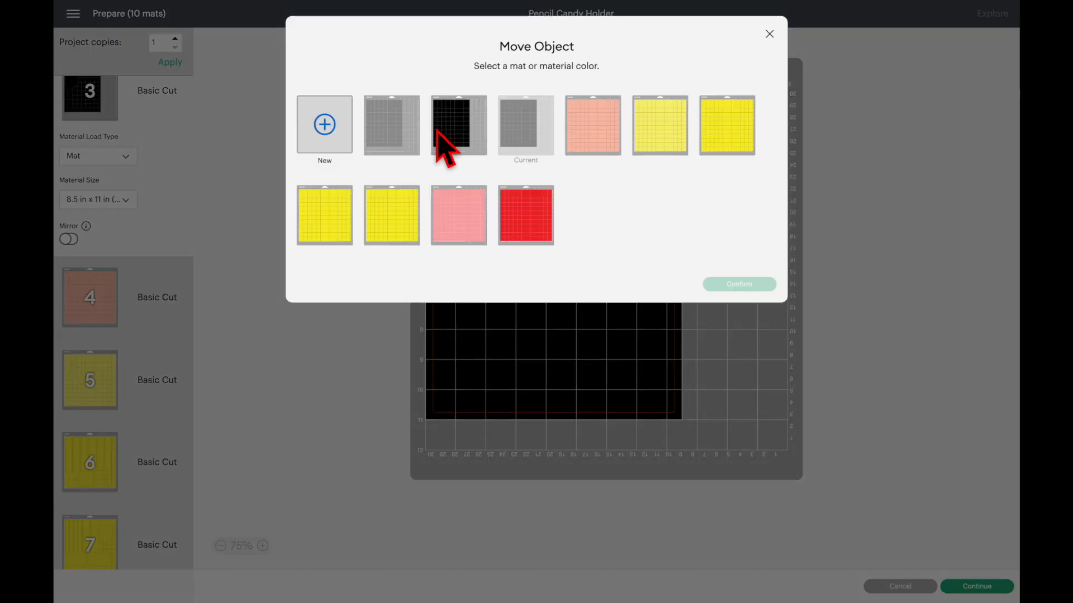
left_click(478, 144)
left_click(743, 285)
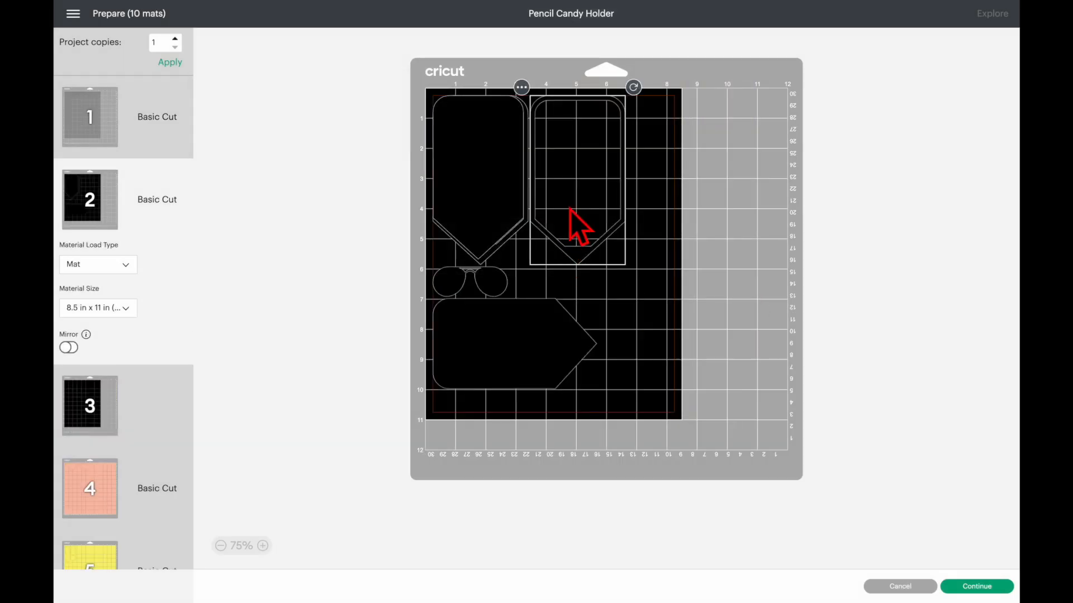
- Rotate and rearrange the frames, sunglasses and two solid pencil shapes on mat 2 so all fit without overlapping
left_click_drag(584, 172, 593, 171)
mouse_move(682, 241)
left_mouse_down()
mouse_move(684, 263)
mouse_move(570, 420)
left_mouse_up()
left_click_drag(647, 332, 652, 332)
left_click(503, 336)
left_click_drag(423, 289, 436, 361)
left_click_drag(464, 273, 633, 136)
left_click(515, 284)
left_click_drag(414, 345, 469, 391)
left_click_drag(516, 352, 525, 352)
left_click_drag(615, 356, 612, 356)
left_click(525, 369)
left_click_drag(472, 413, 474, 386)
left_click(617, 145)
left_click_drag(683, 122, 598, 85)
left_click_drag(627, 146, 446, 327)
left_click_drag(431, 284, 431, 280)
left_click(754, 310)
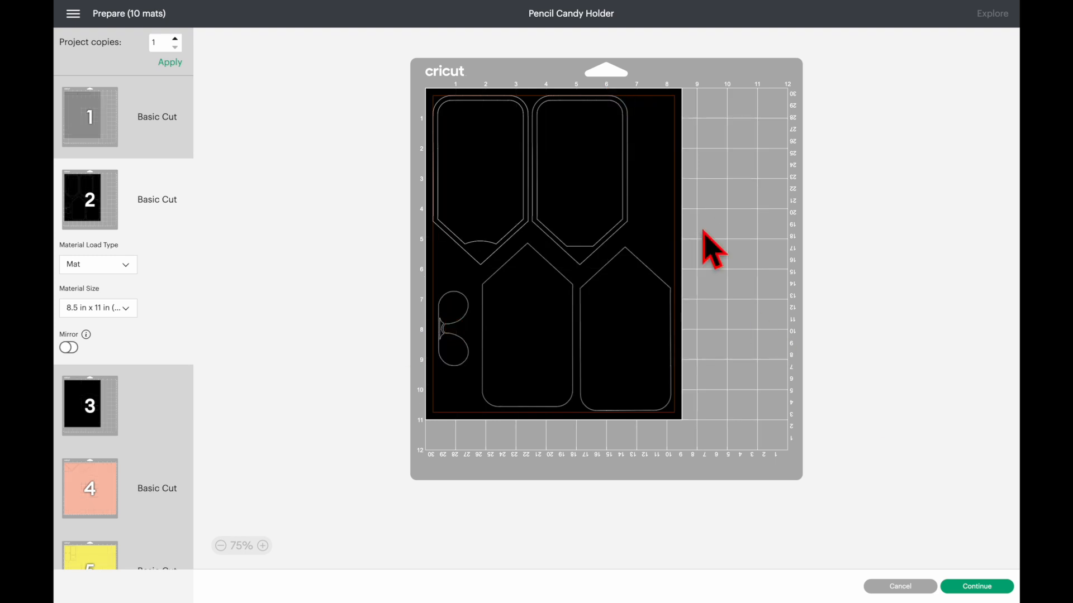
- Set the material size of the peach mat 4 to 8.5 in x 11 in
left_click(90, 405)
left_click(84, 475)
scroll(112, 363, "down", 3)
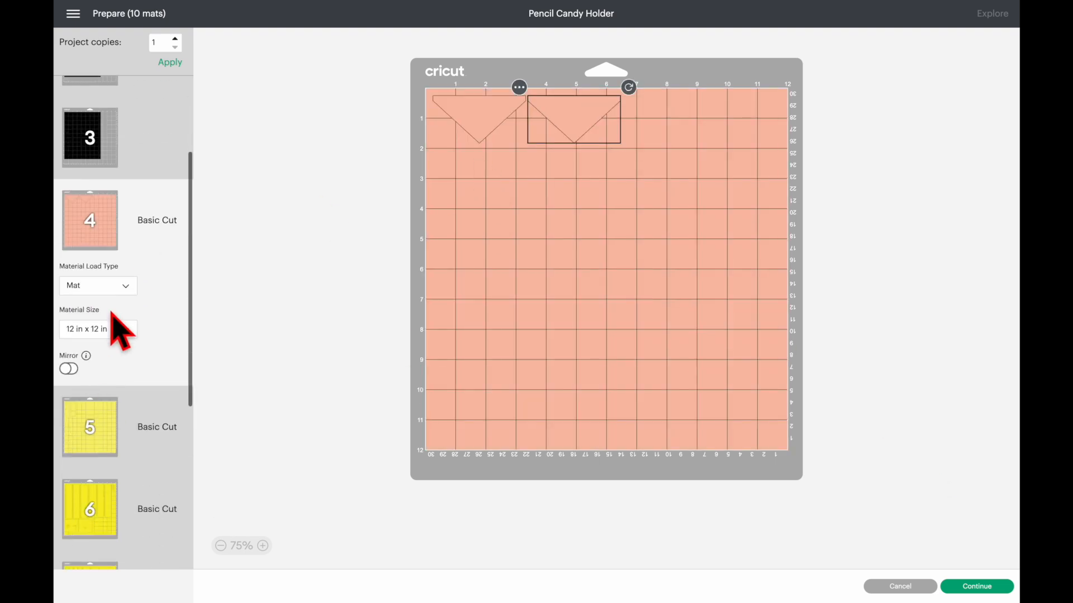
left_click(101, 330)
left_click(107, 431)
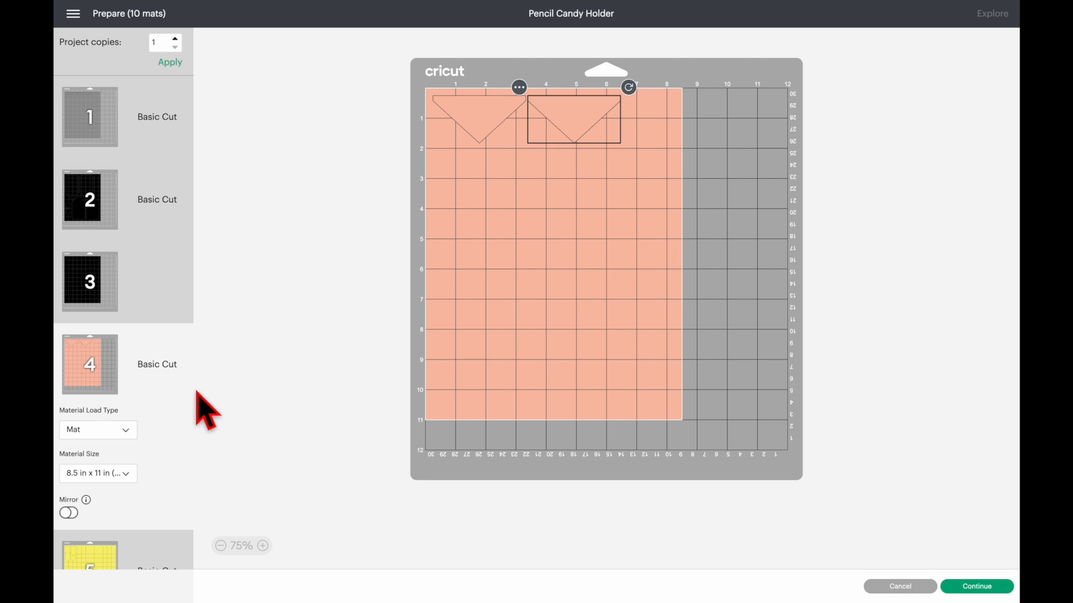
- Set the material size of the light yellow mat 5 to 8.5 in x 11 in
scroll(96, 491, "down", 3)
left_click(91, 396)
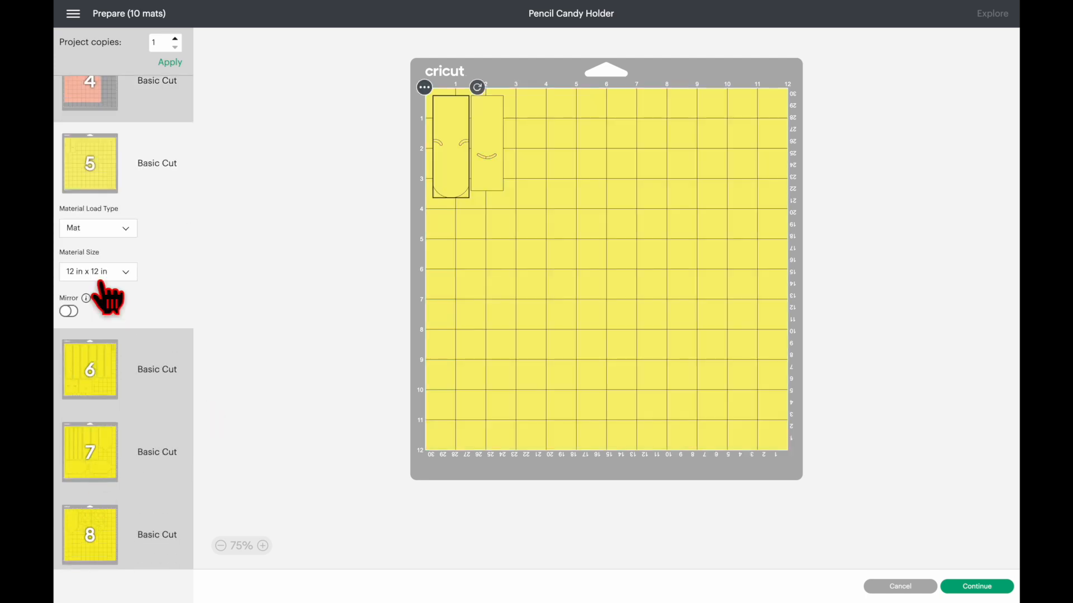
left_click(102, 276)
left_click(72, 371)
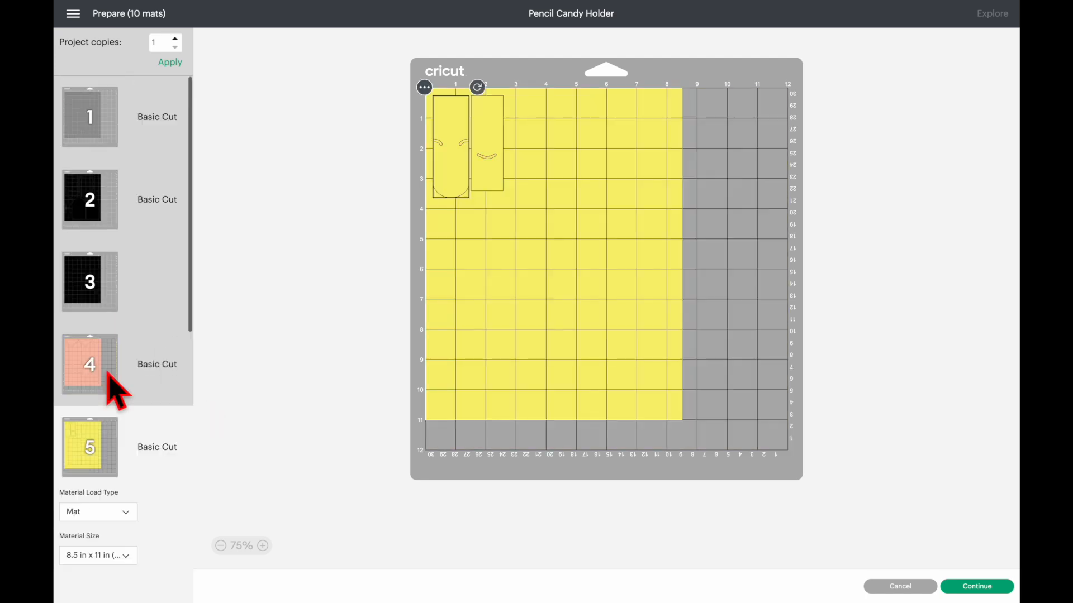
- Set the material size of mat 6 with the yellow strips to 8.5 in x 11 in
scroll(89, 279, "down", 5)
left_click(88, 258)
scroll(96, 284, "down", 1)
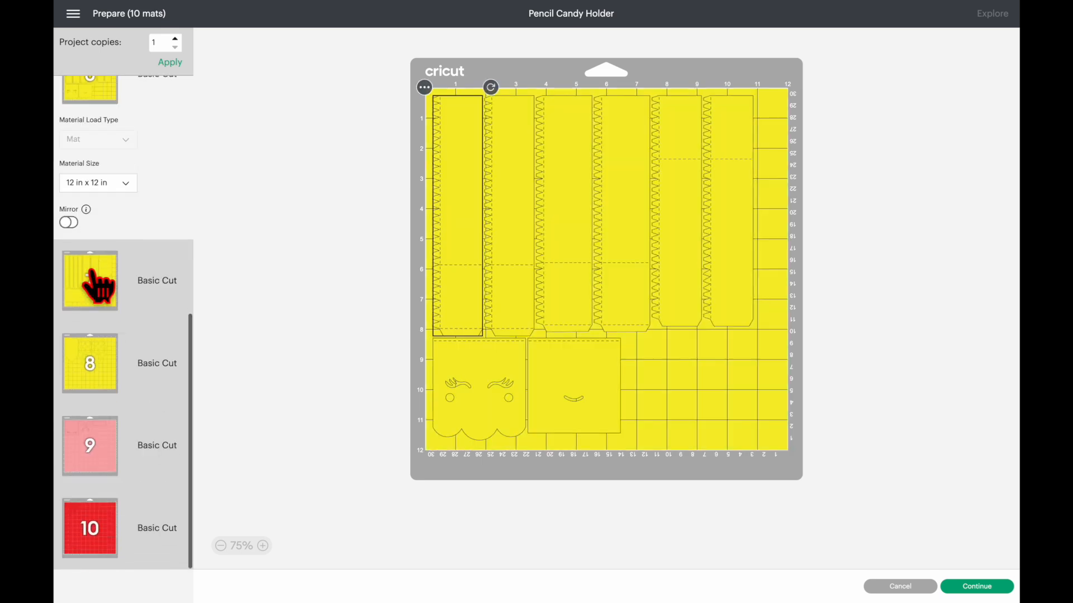
left_click(104, 184)
left_click(108, 217)
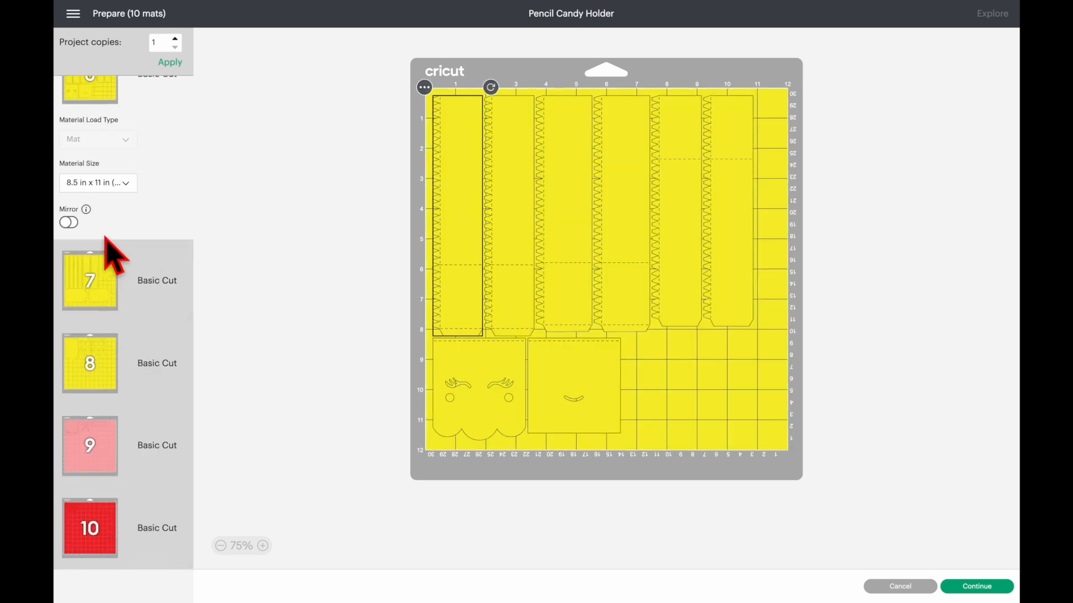
- Move the pencil shape with five circles from mat 10 to another yellow mat and reposition the pieces there without overlap
scroll(89, 358, "down", 5)
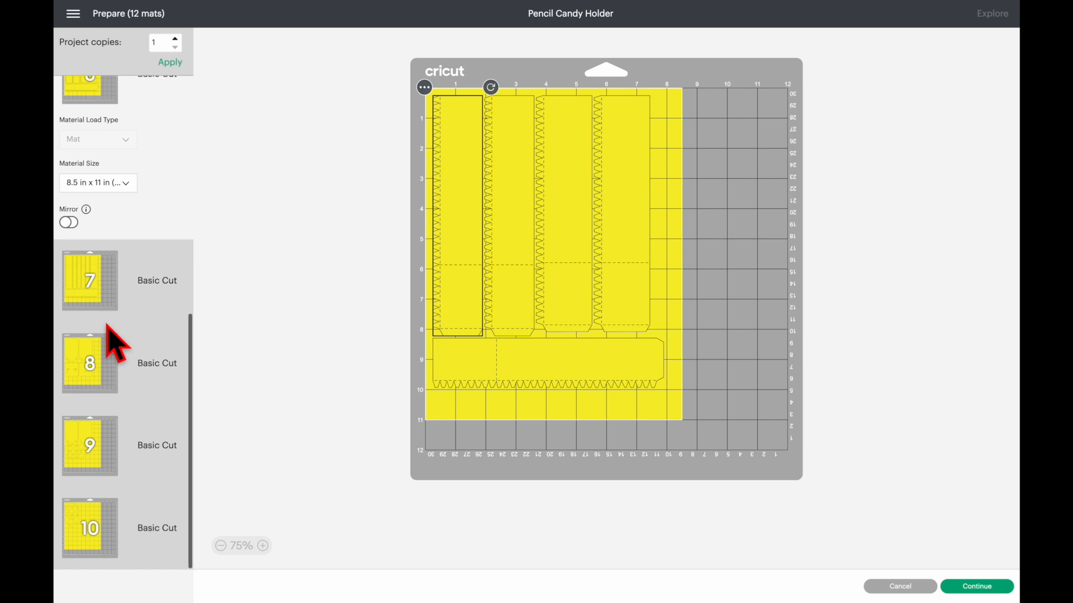
left_click(91, 514)
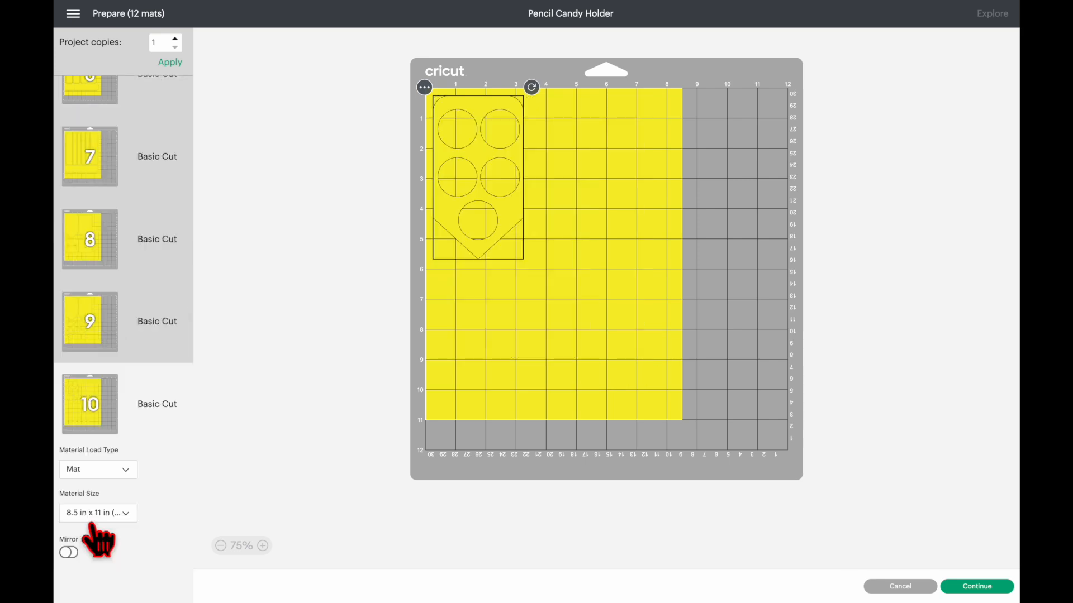
left_click(90, 314)
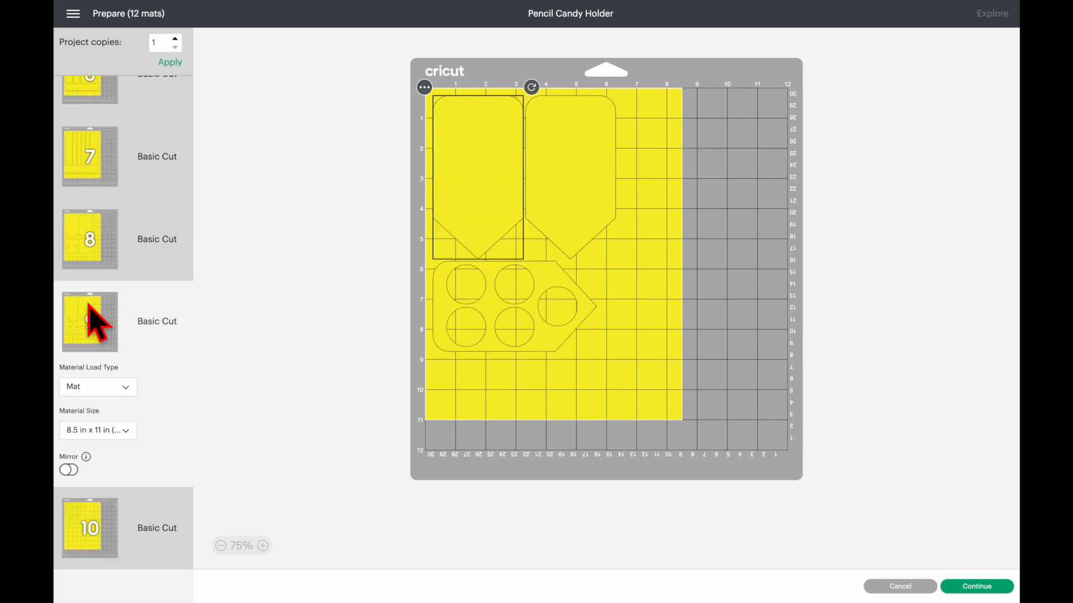
left_click(96, 528)
left_click(425, 88)
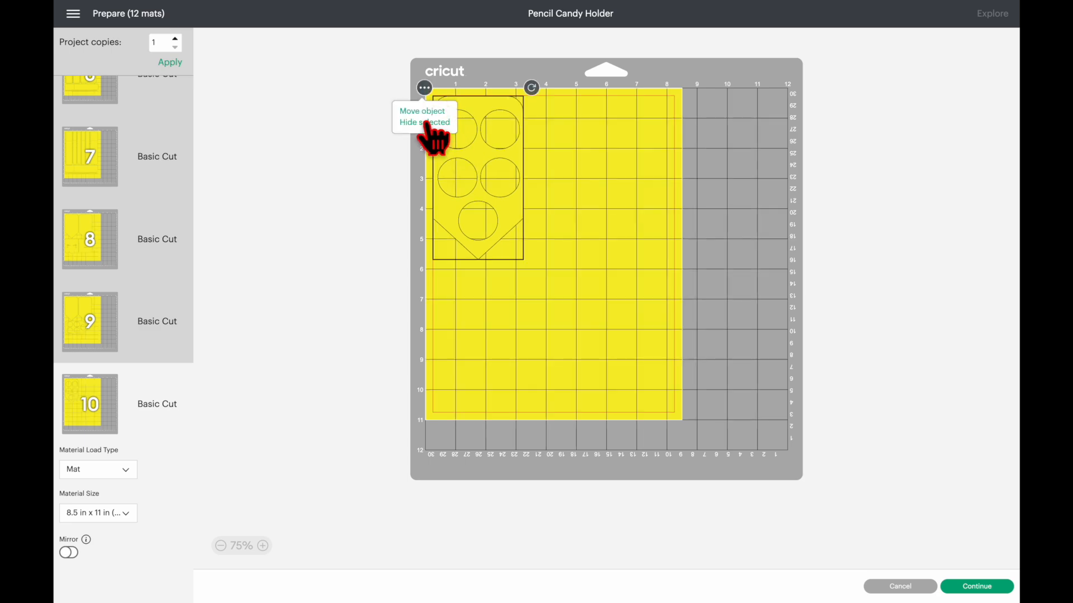
left_click(424, 114)
left_click(459, 215)
left_click(748, 295)
left_click_drag(497, 148, 620, 178)
left_click_drag(657, 372, 488, 352)
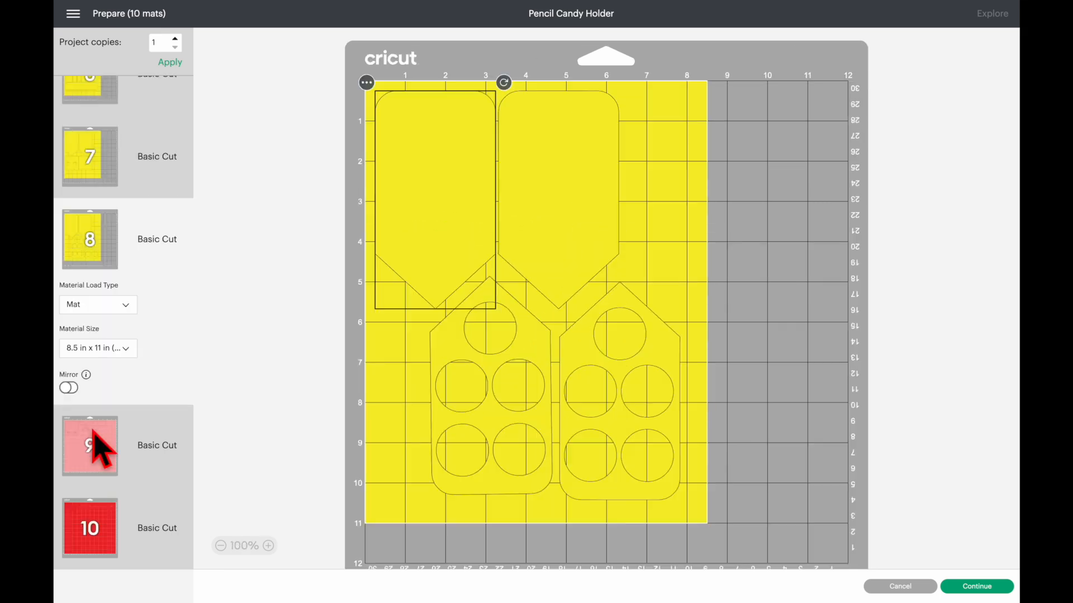
- Set the material size of pink mat 9 and red mat 10 to 8.5 in x 11 in (Letter)
left_click(100, 447)
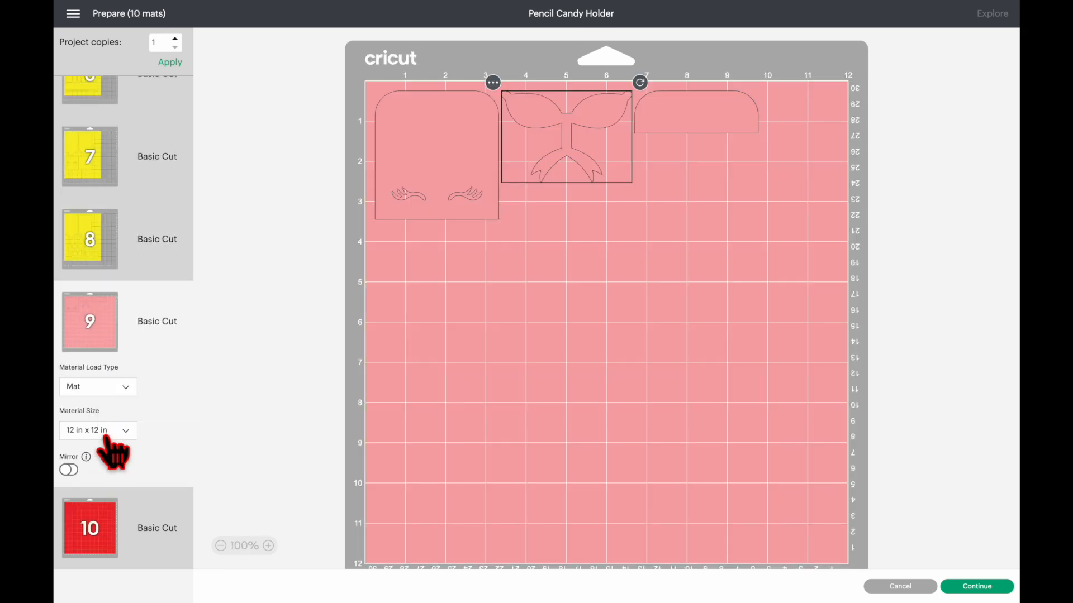
left_click(103, 433)
left_click(112, 528)
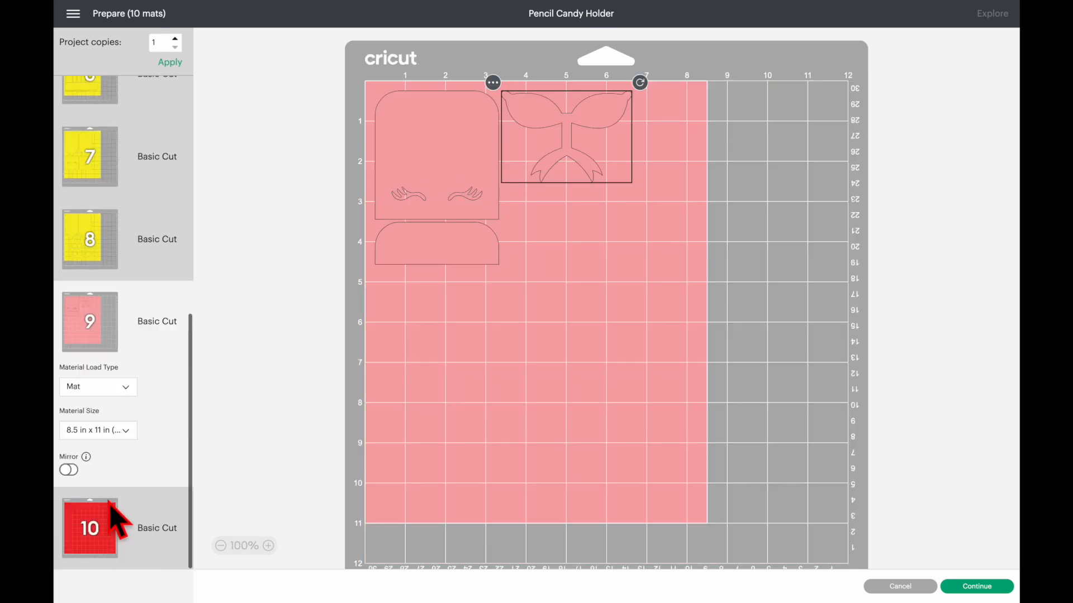
left_click(86, 513)
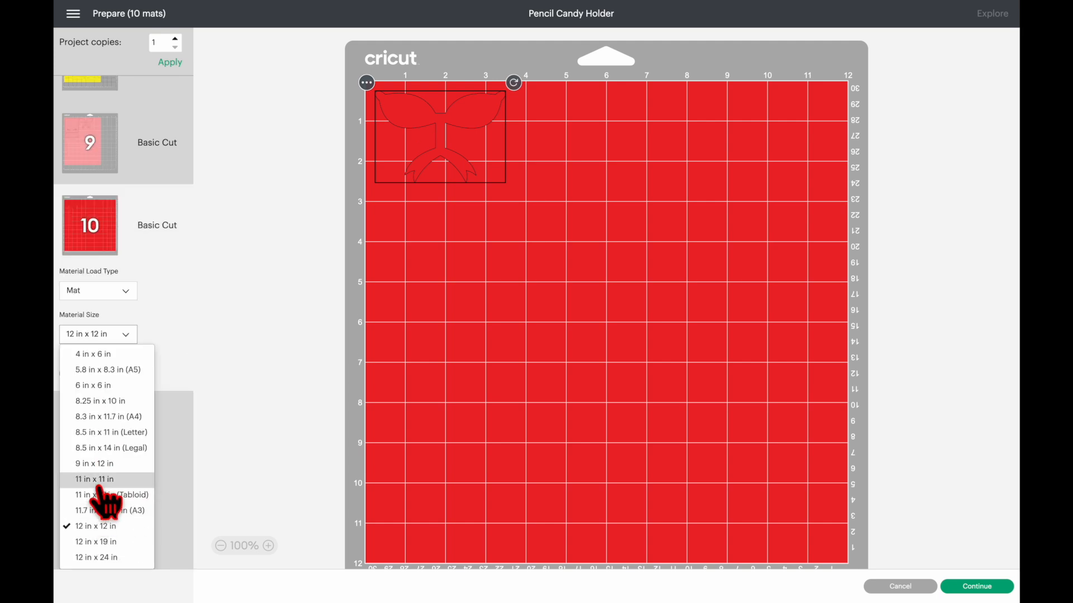
left_click(110, 433)
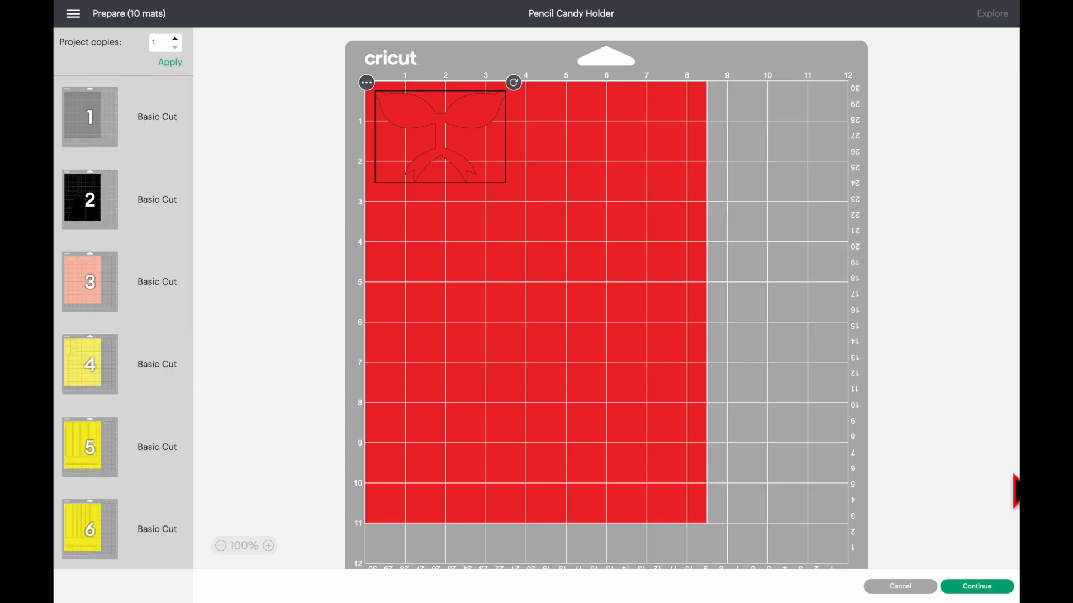
- Continue to the cutting stage and set the material to Medium Cardstock – 80 lb (216 gsm) with More pressure
left_click(986, 588)
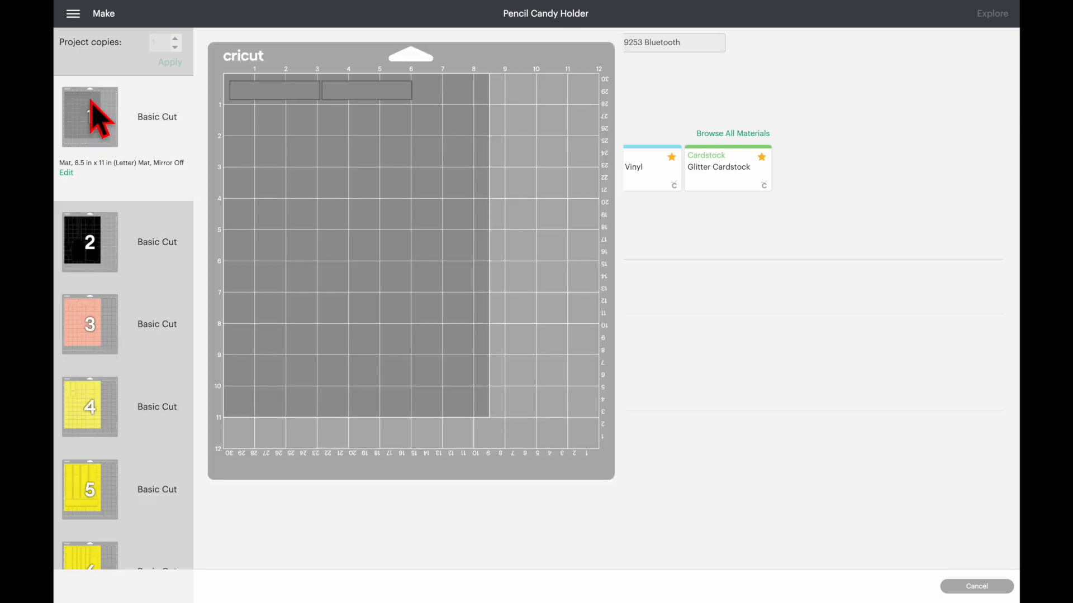
left_click(341, 235)
left_click(357, 138)
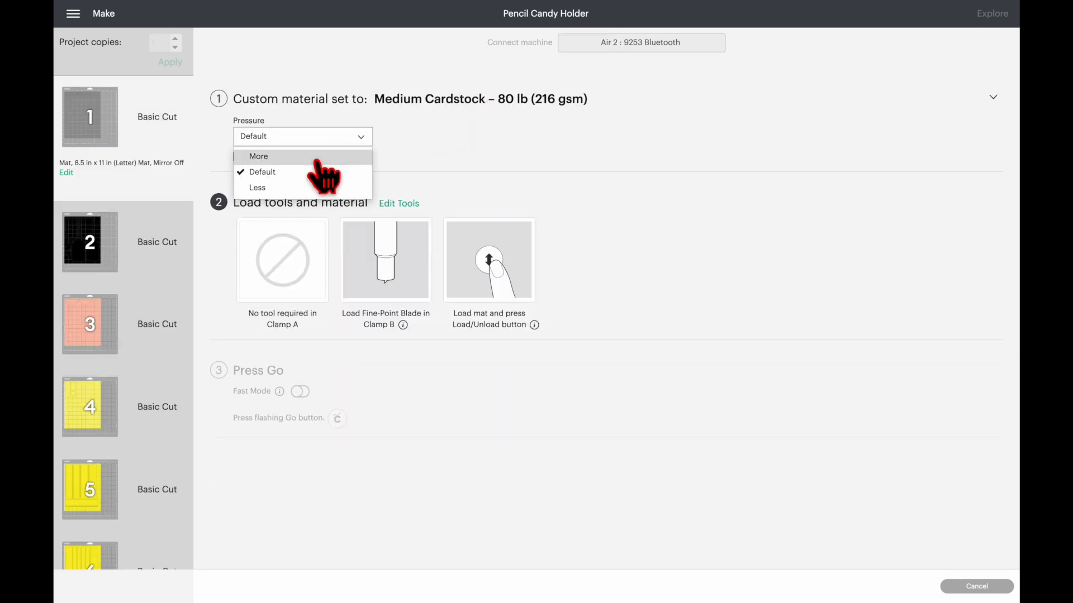
scroll(143, 335, "down", 6)
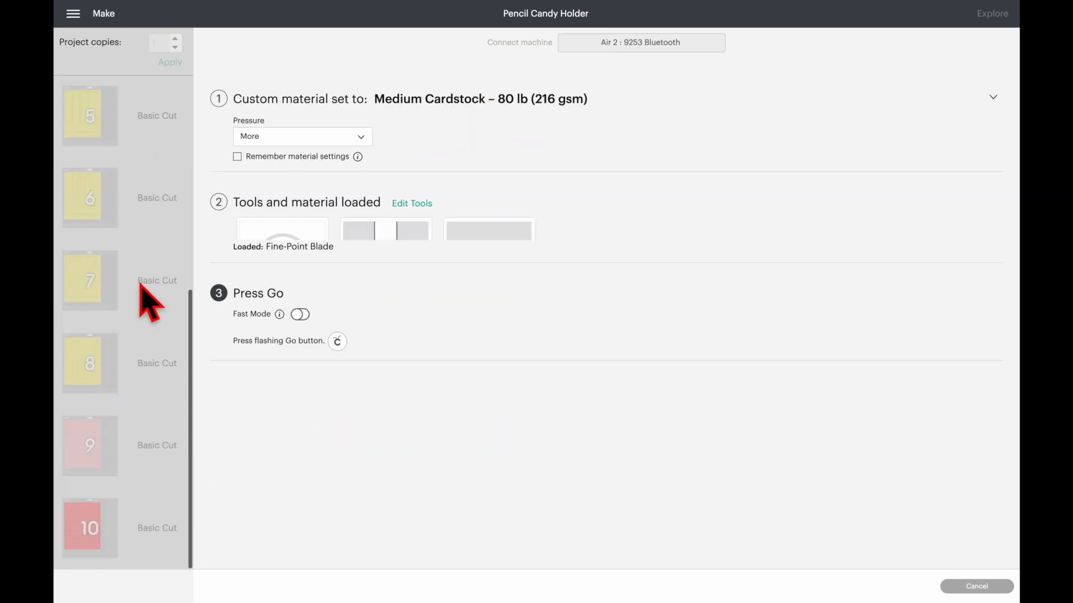